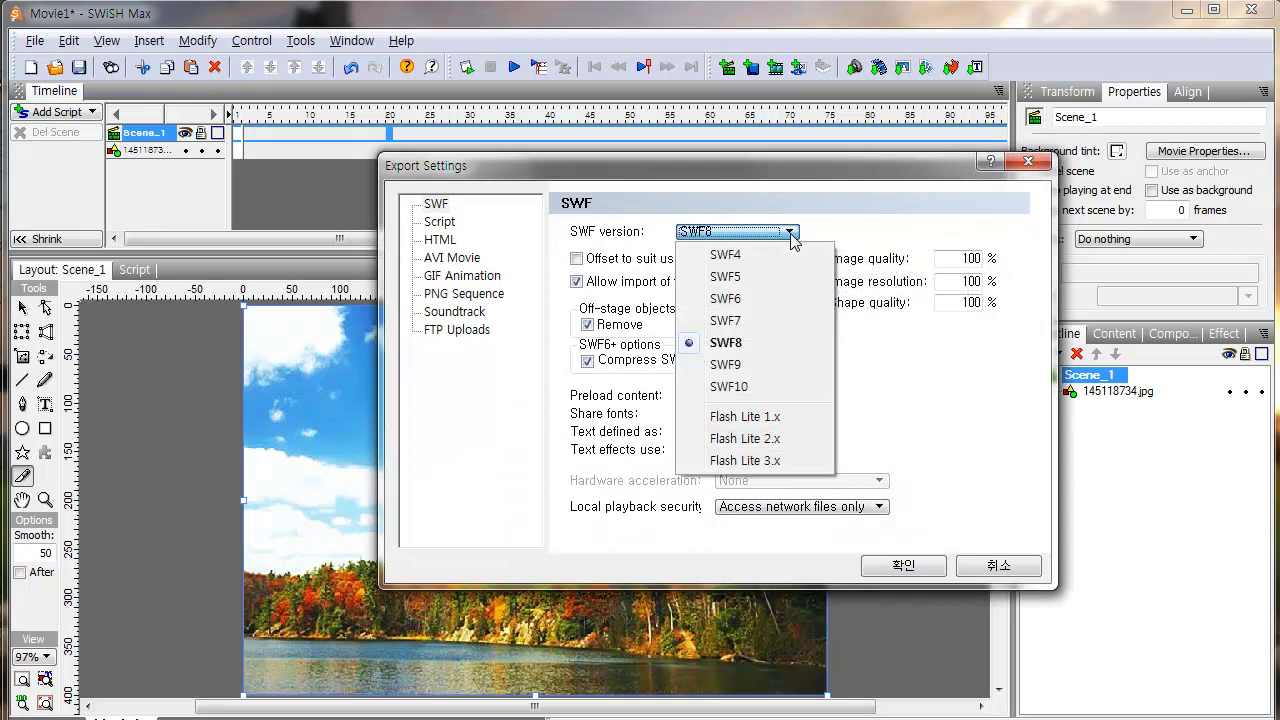
Step: Set the movie's export version to SWF8 and accept the export settings and movie properties
{"action": "left_click", "coordinate": [725, 342]}
{"action": "left_click", "coordinate": [903, 566]}
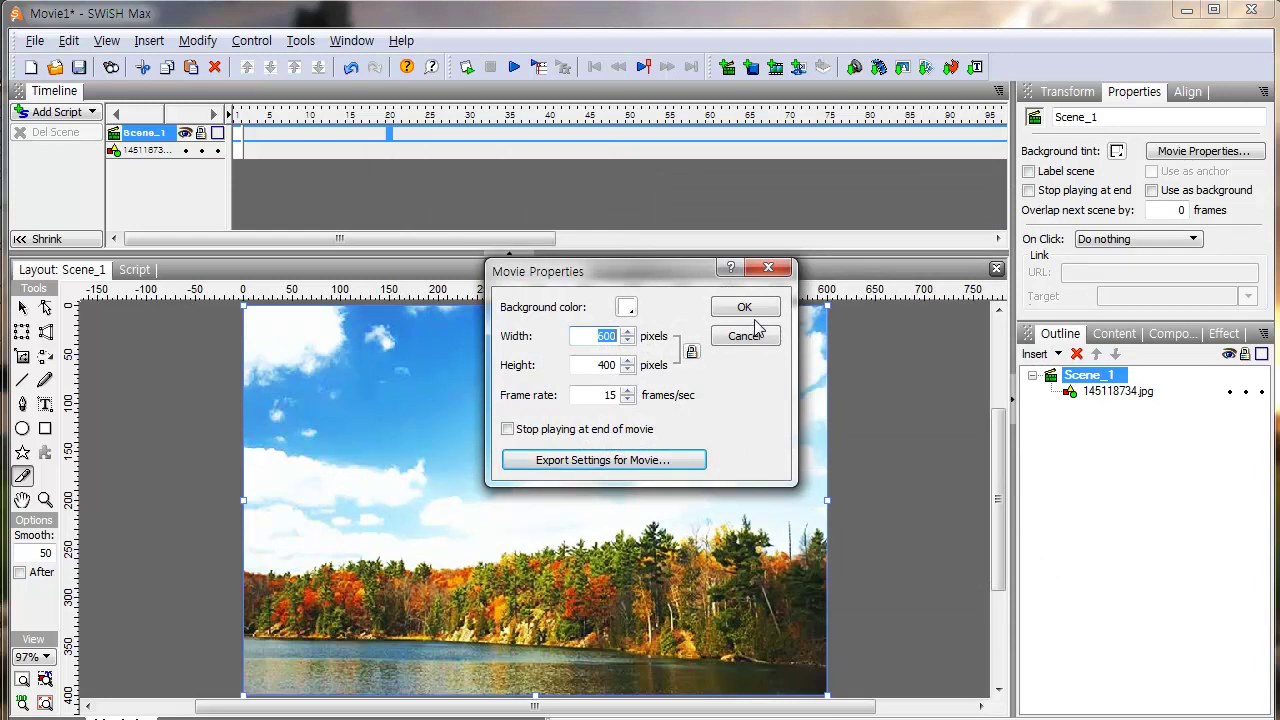
{"action": "left_click", "coordinate": [758, 305]}
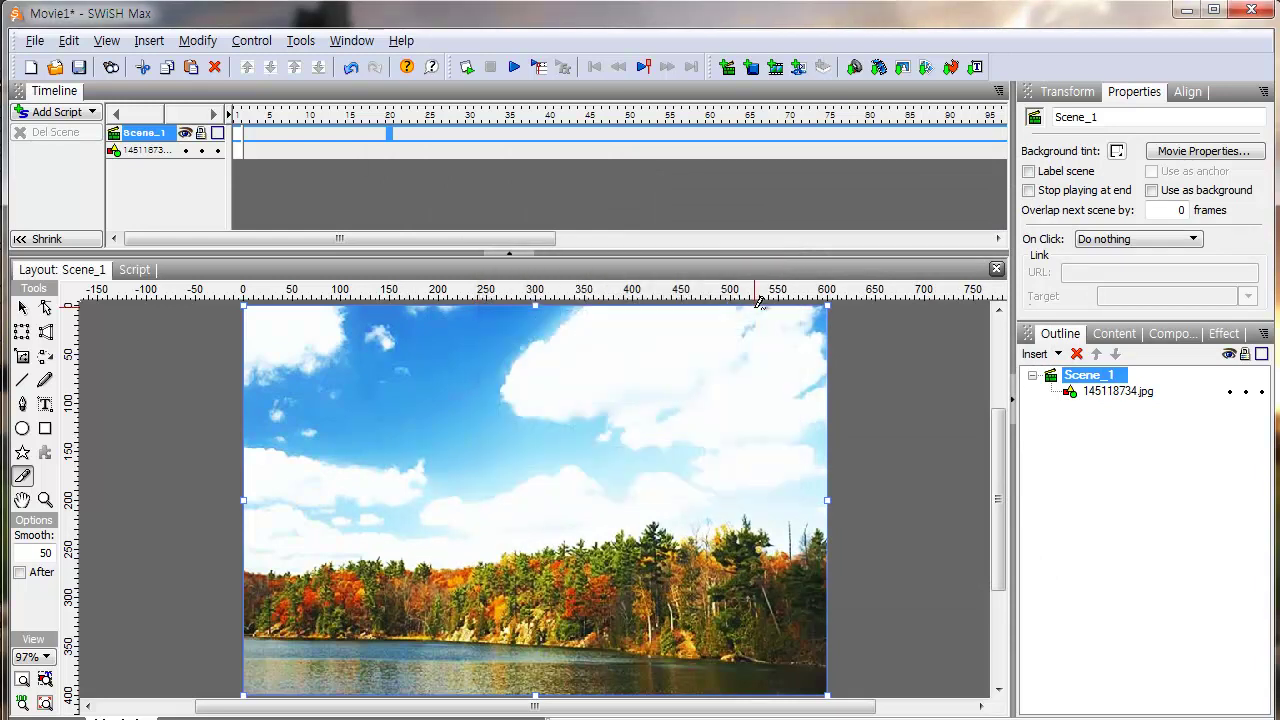
Step: Resize the 145118734.jpg image to a width of 560 and a height of 360
{"action": "left_click", "coordinate": [1093, 392]}
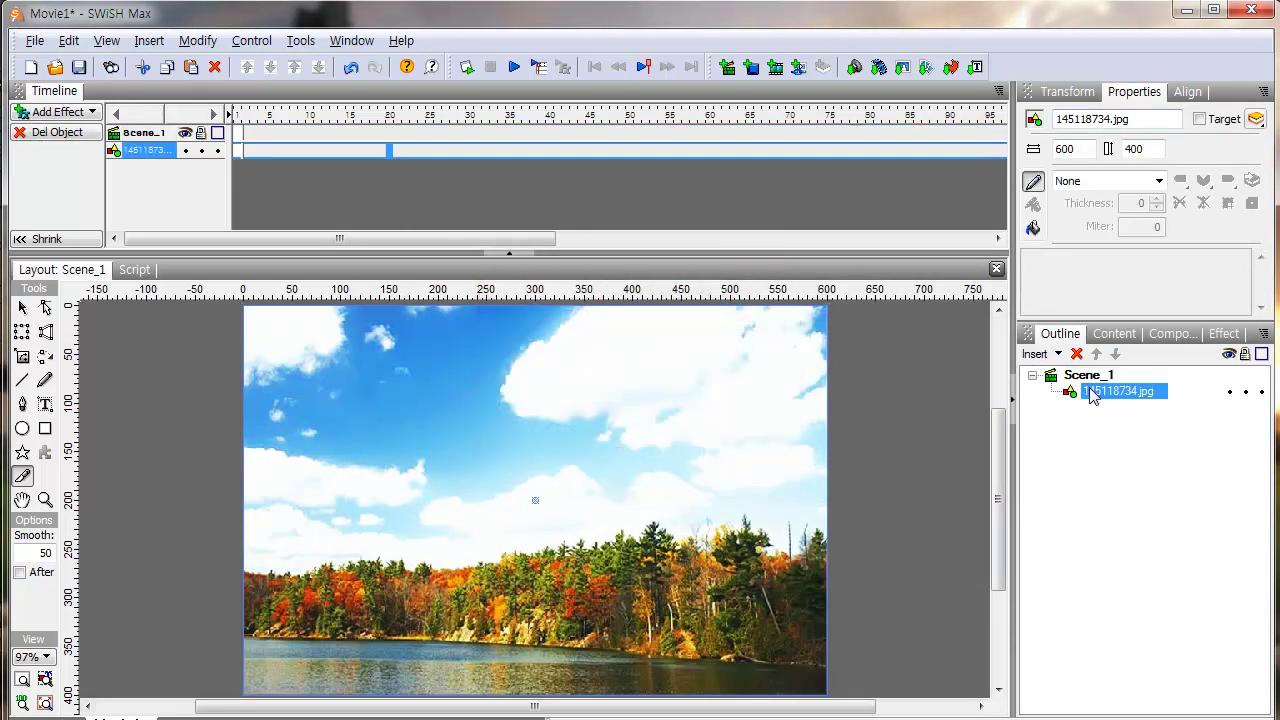
{"action": "left_click", "coordinate": [1064, 93]}
{"action": "left_click", "coordinate": [1113, 170]}
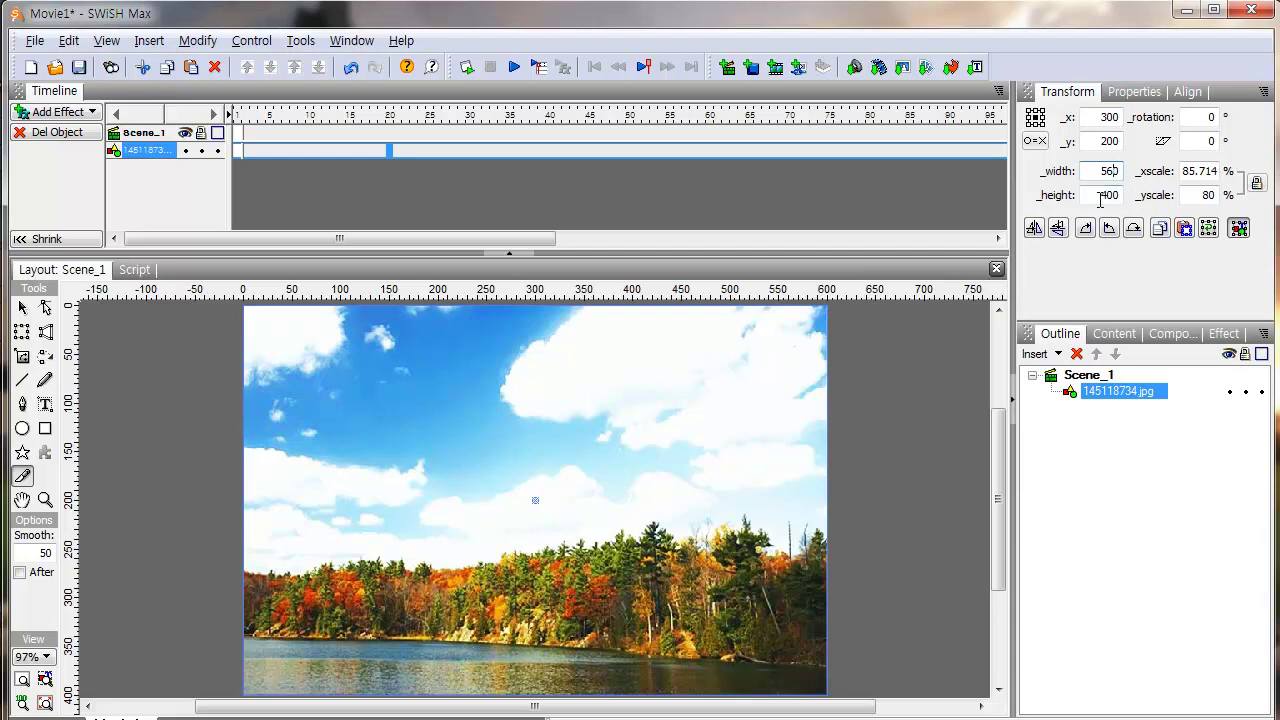
{"action": "left_click", "coordinate": [1109, 195]}
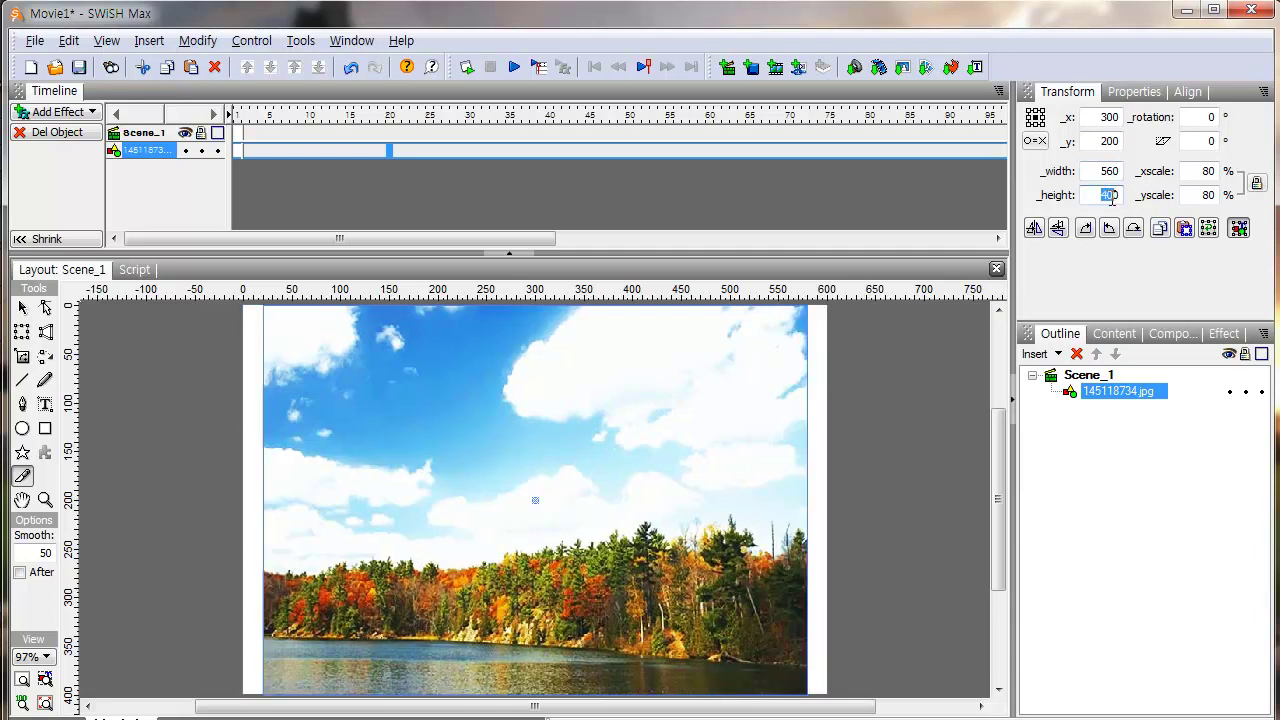
{"action": "key", "text": "Tab"}
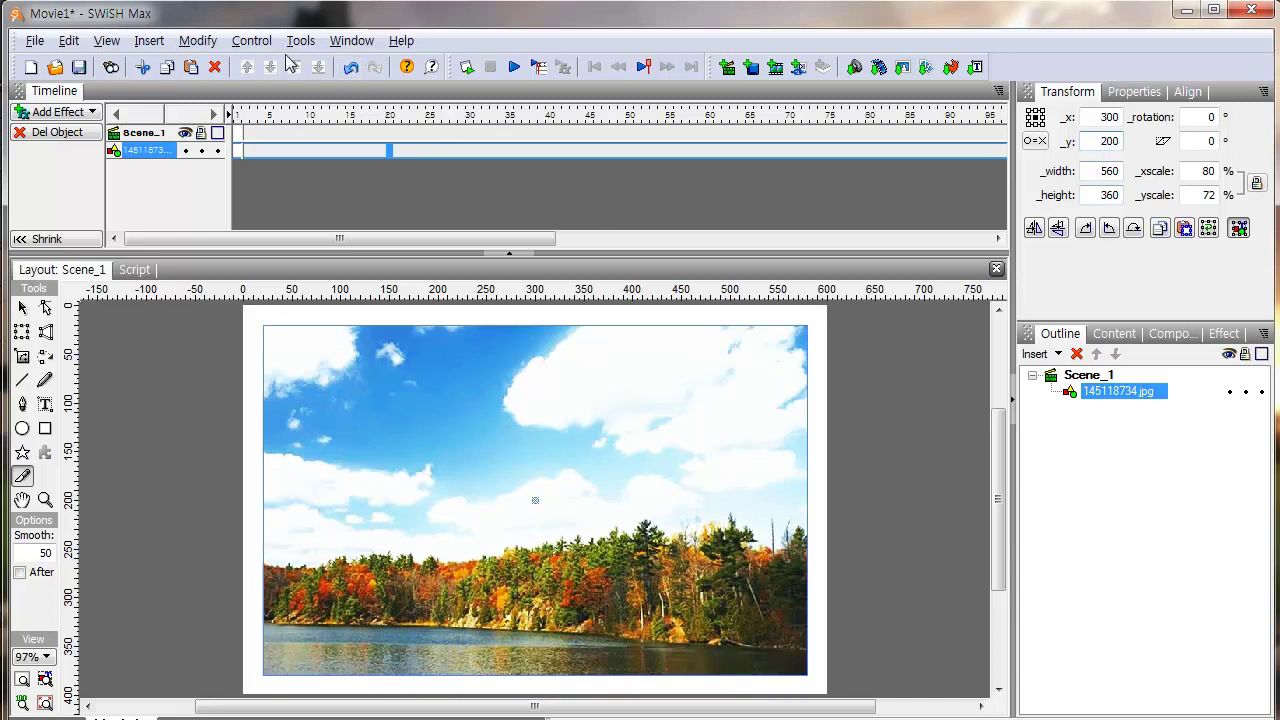
Step: Show the image's filters and remove the existing color matrix filter
{"action": "left_click", "coordinate": [352, 42]}
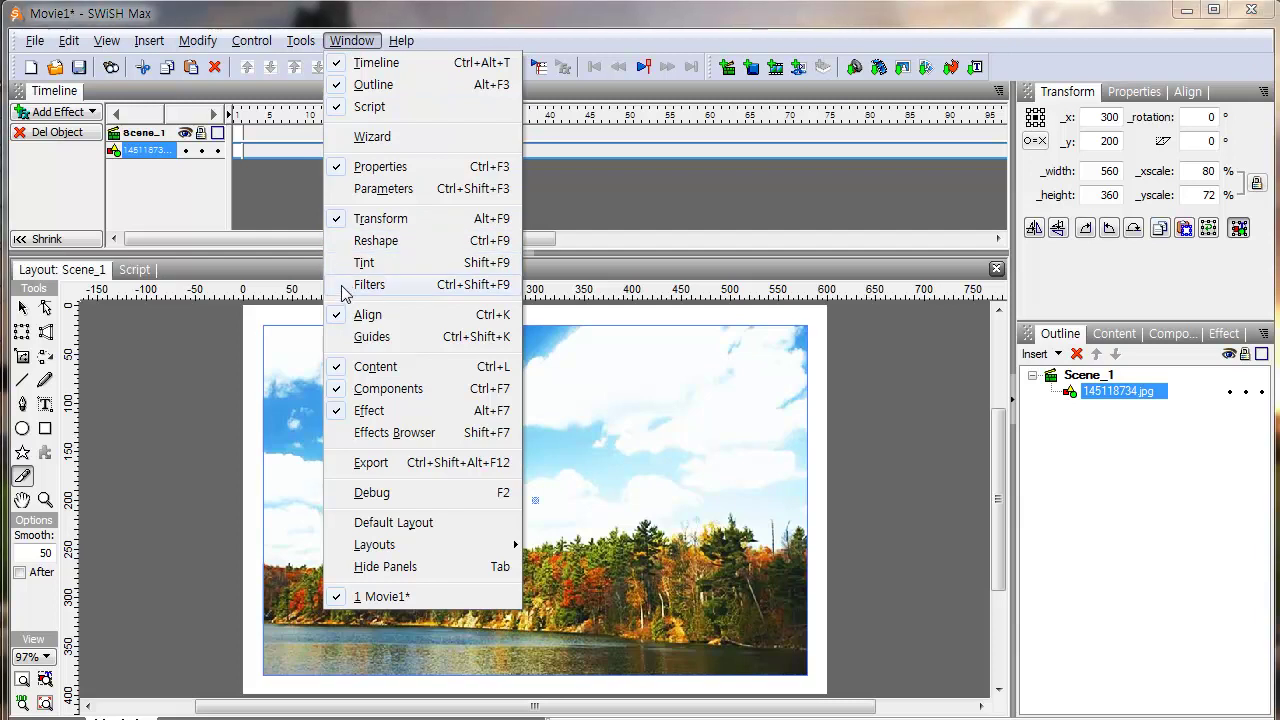
{"action": "left_click", "coordinate": [368, 285]}
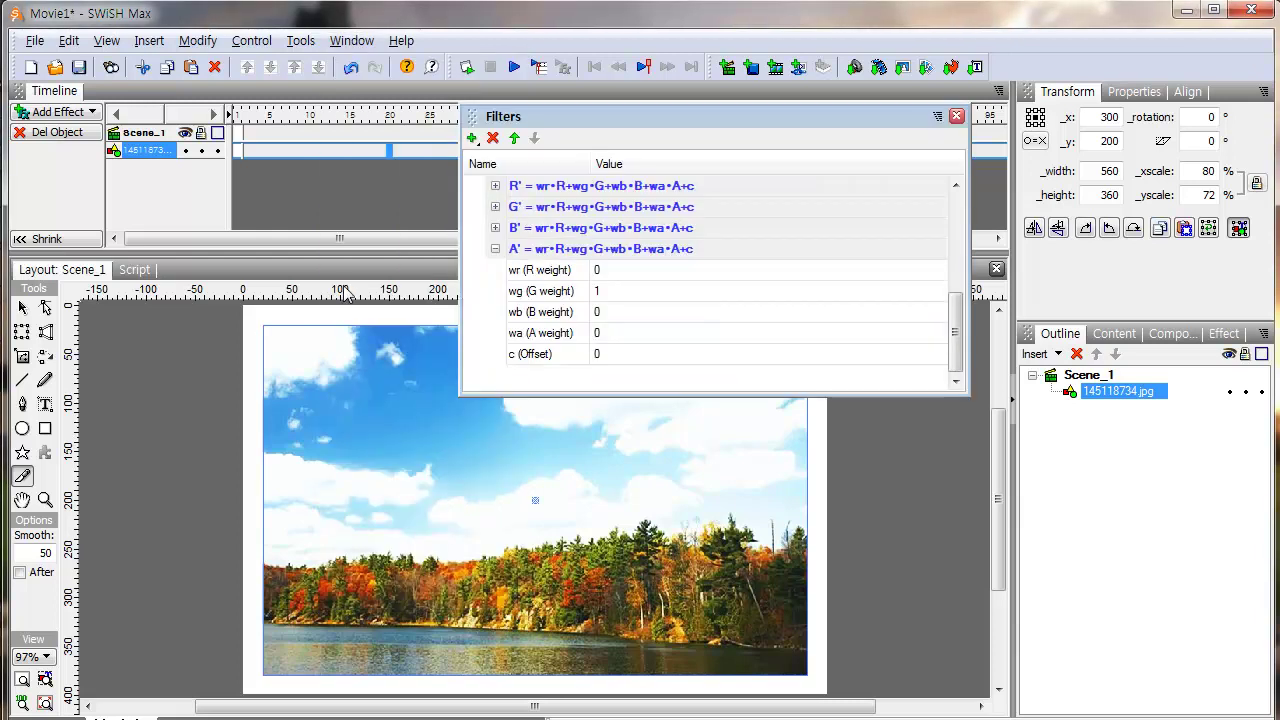
{"action": "left_click", "coordinate": [492, 139]}
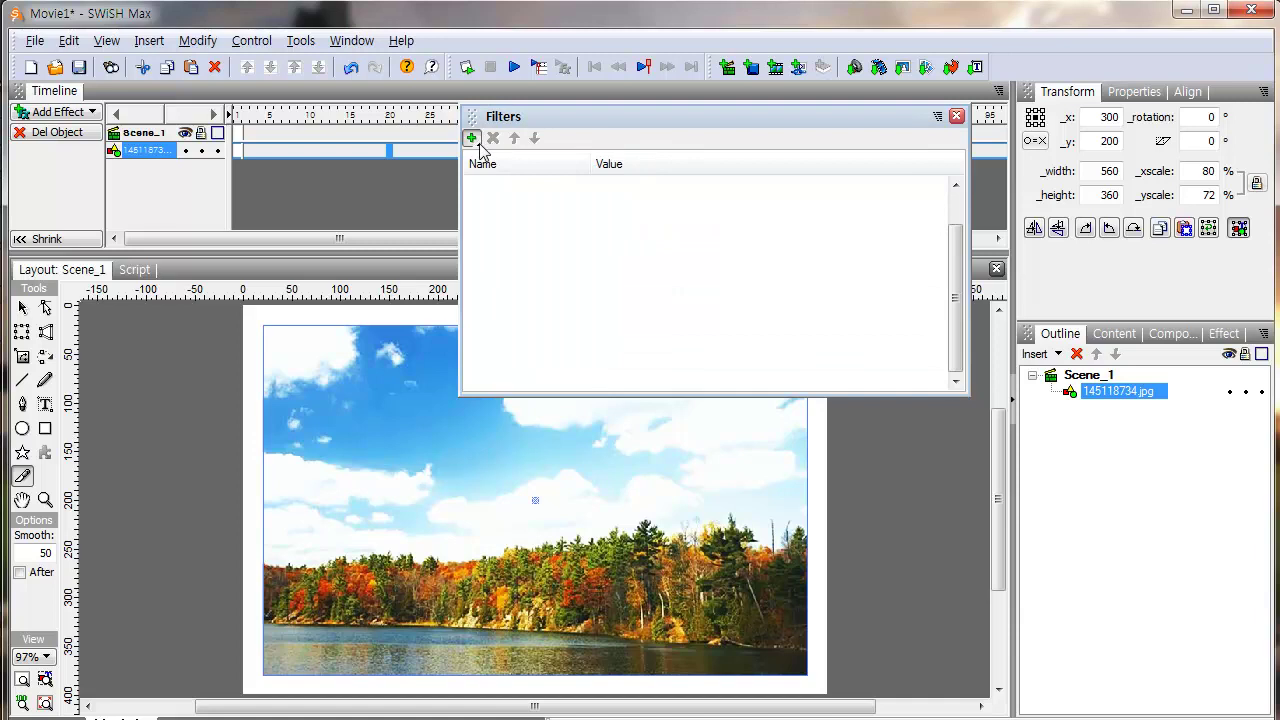
Step: Add a Drop Shadow filter with the blur8_angle45_distance5 preset to the image and preview the movie in the player
{"action": "left_click", "coordinate": [472, 139]}
{"action": "mouse_move", "coordinate": [566, 196]}
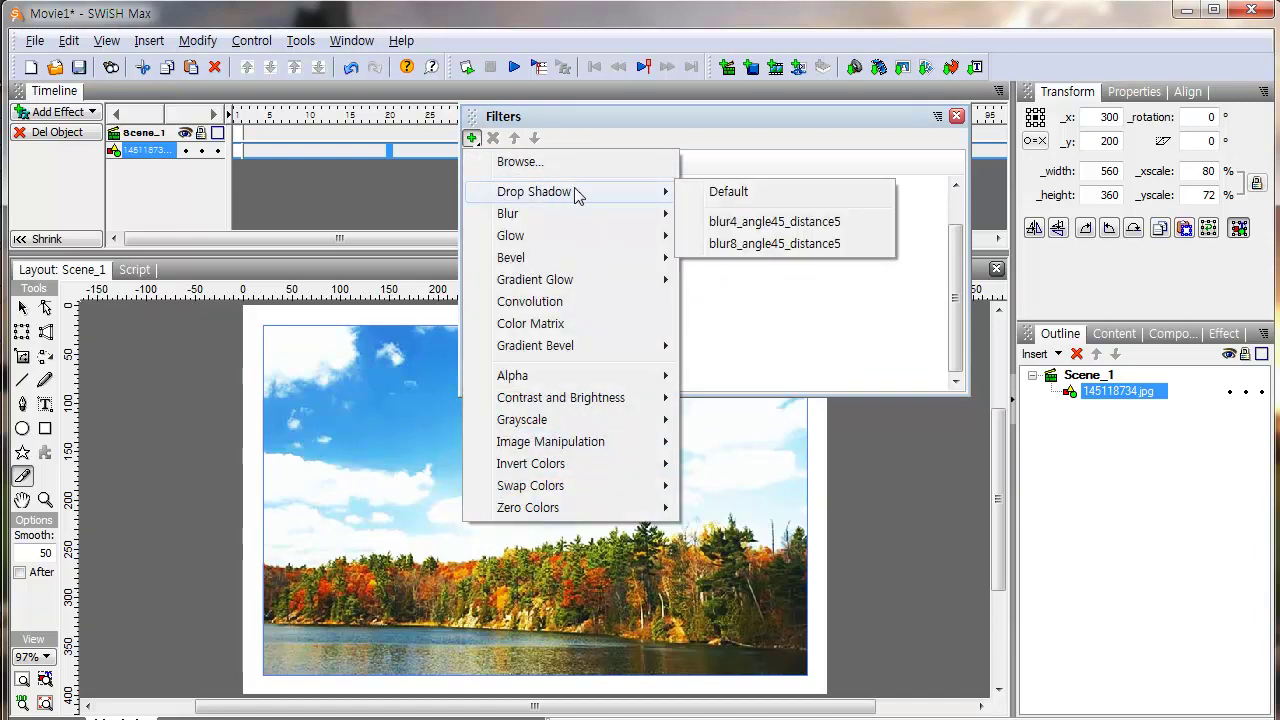
{"action": "left_click", "coordinate": [757, 244]}
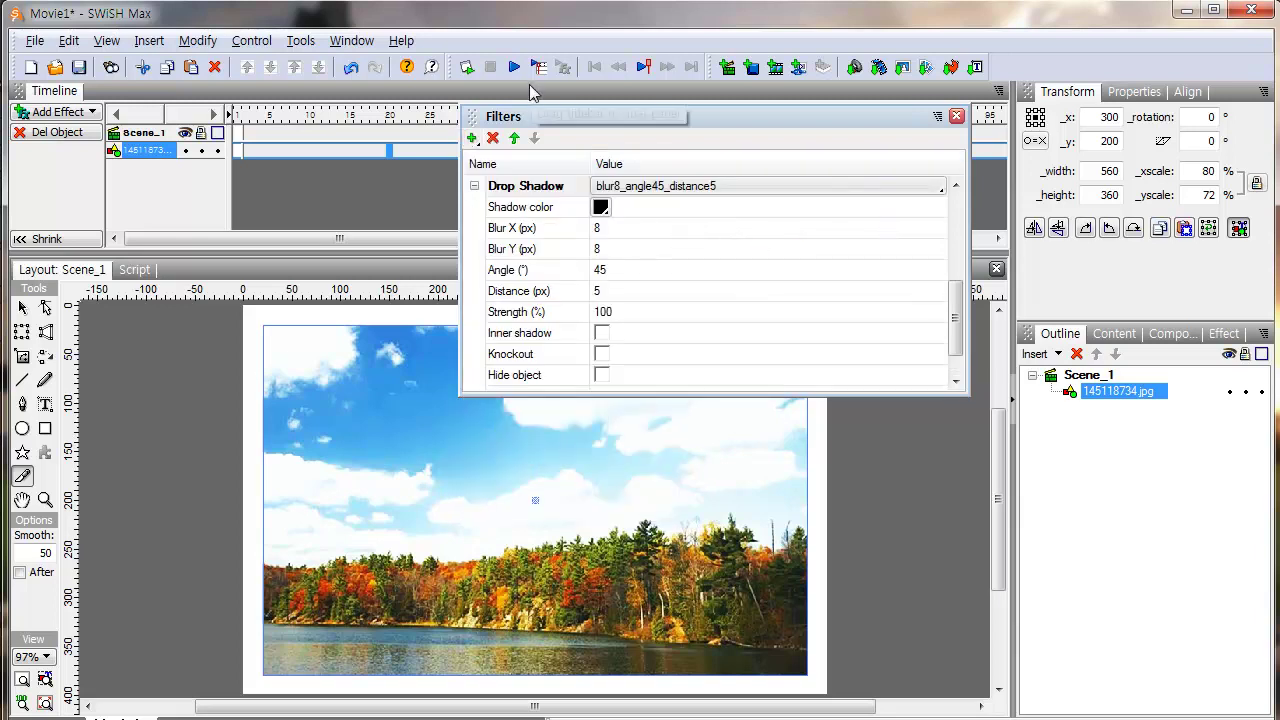
{"action": "left_click", "coordinate": [467, 68]}
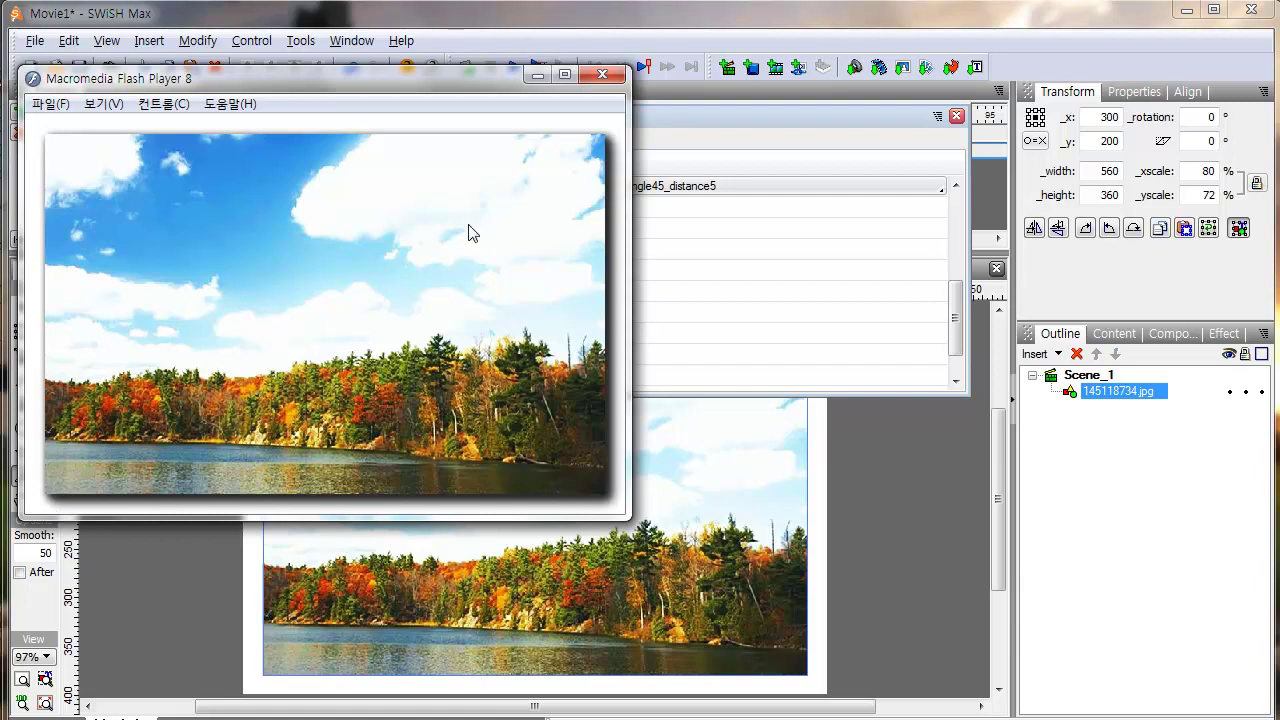
{"action": "left_click", "coordinate": [602, 74]}
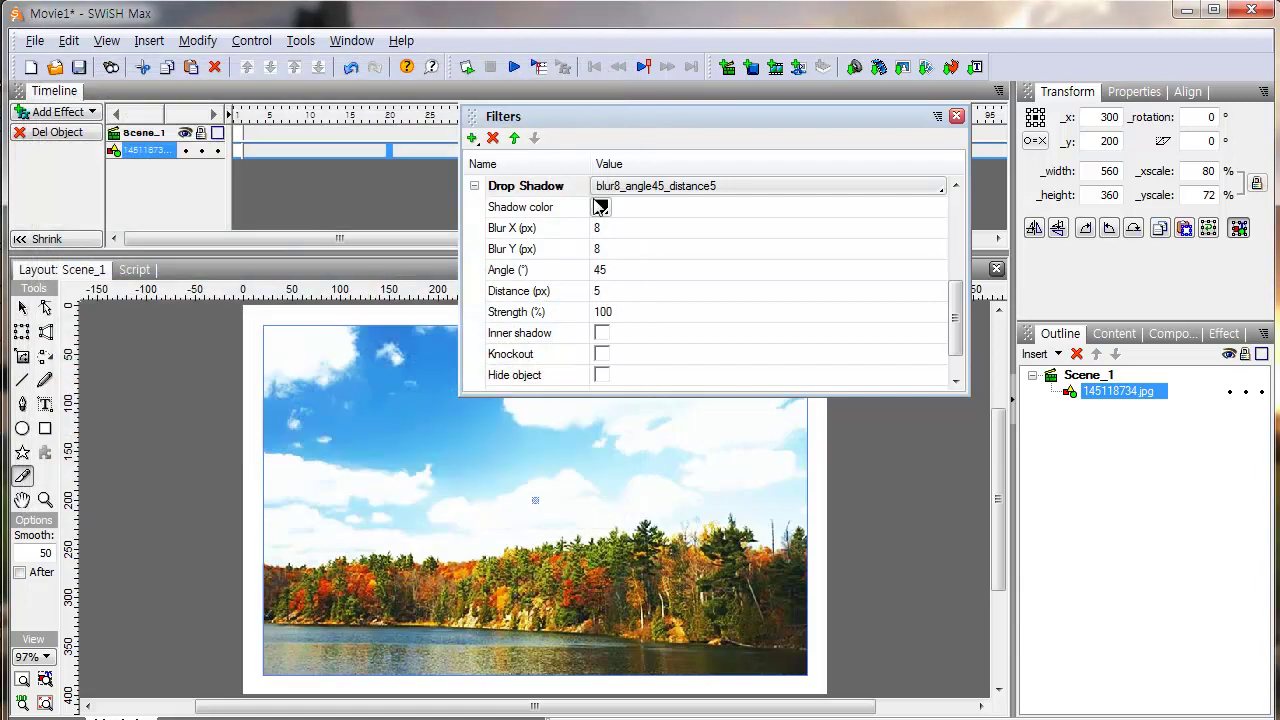
Step: Add a Bevel filter with the ButtonShading preset to the image and preview the movie in the player
{"action": "left_click", "coordinate": [474, 140]}
{"action": "mouse_move", "coordinate": [540, 279]}
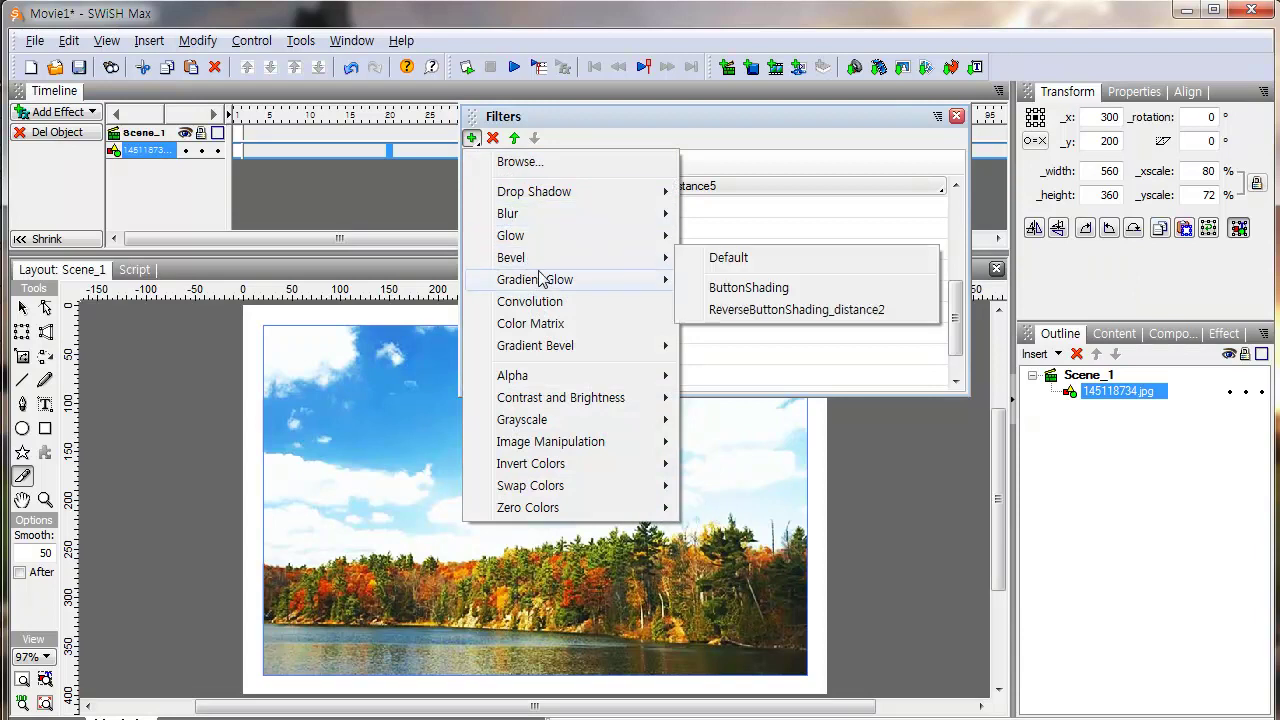
{"action": "mouse_move", "coordinate": [565, 262]}
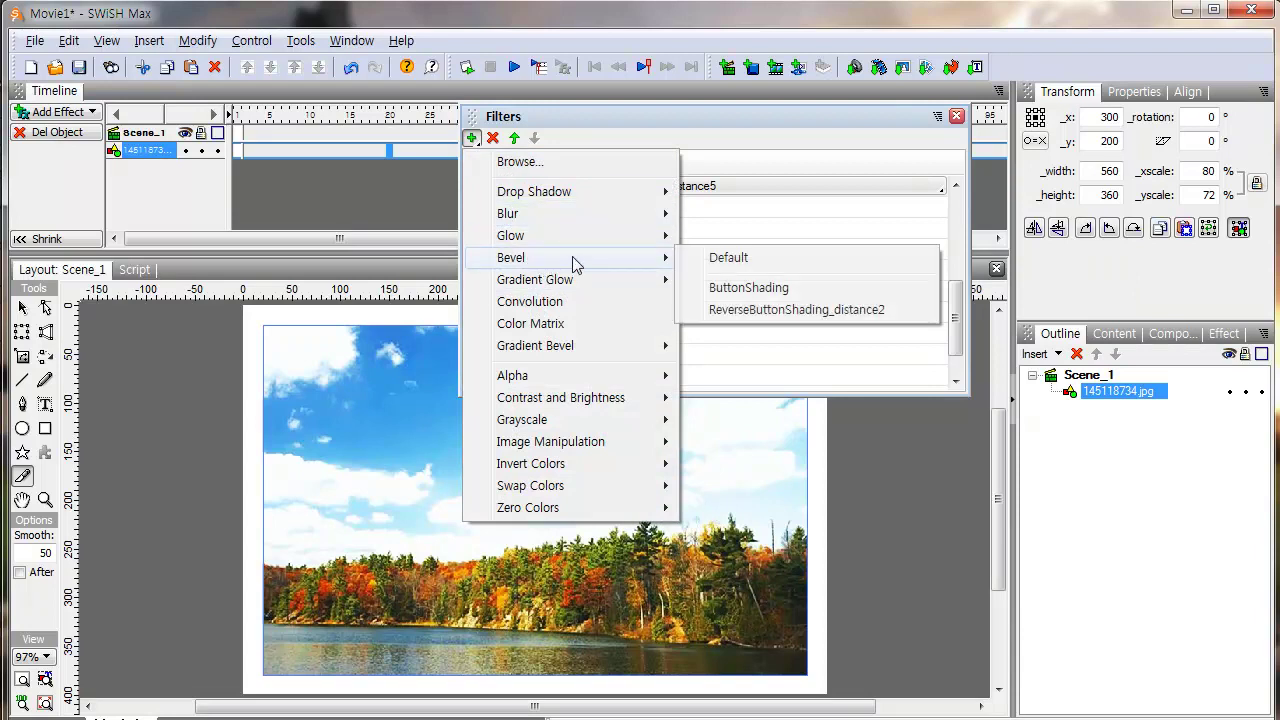
{"action": "left_click", "coordinate": [750, 290]}
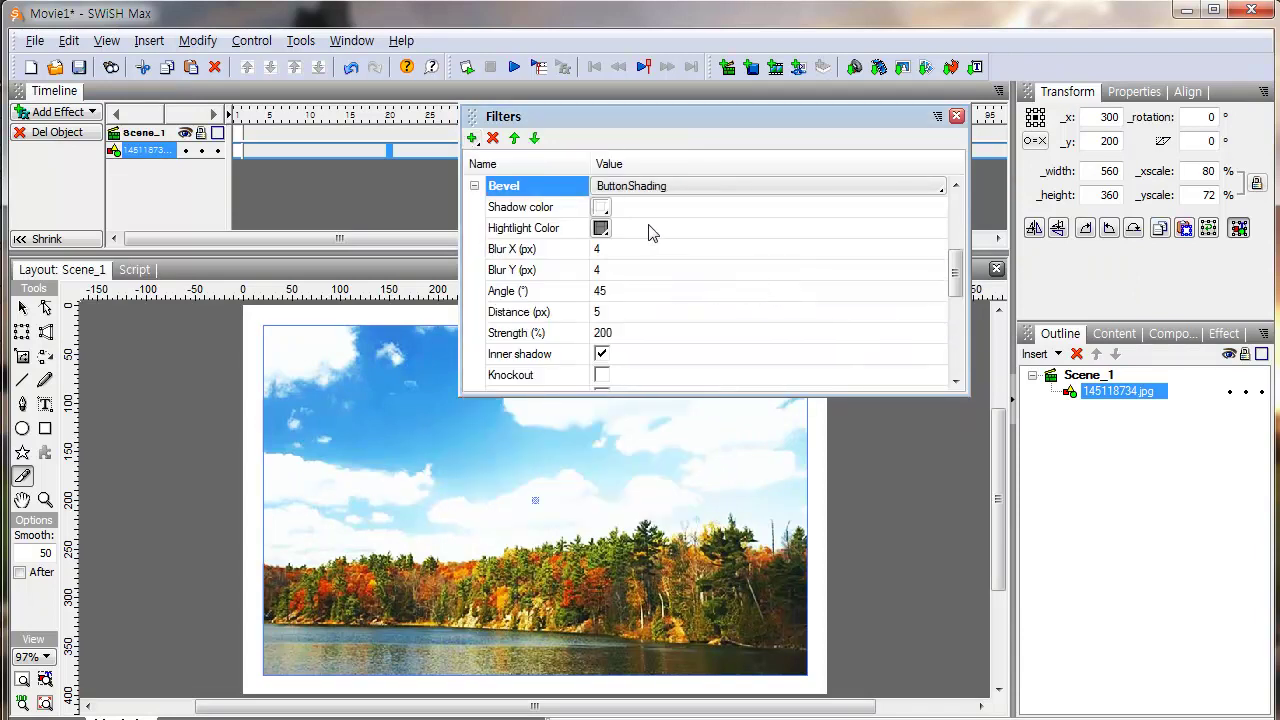
{"action": "left_click", "coordinate": [467, 69]}
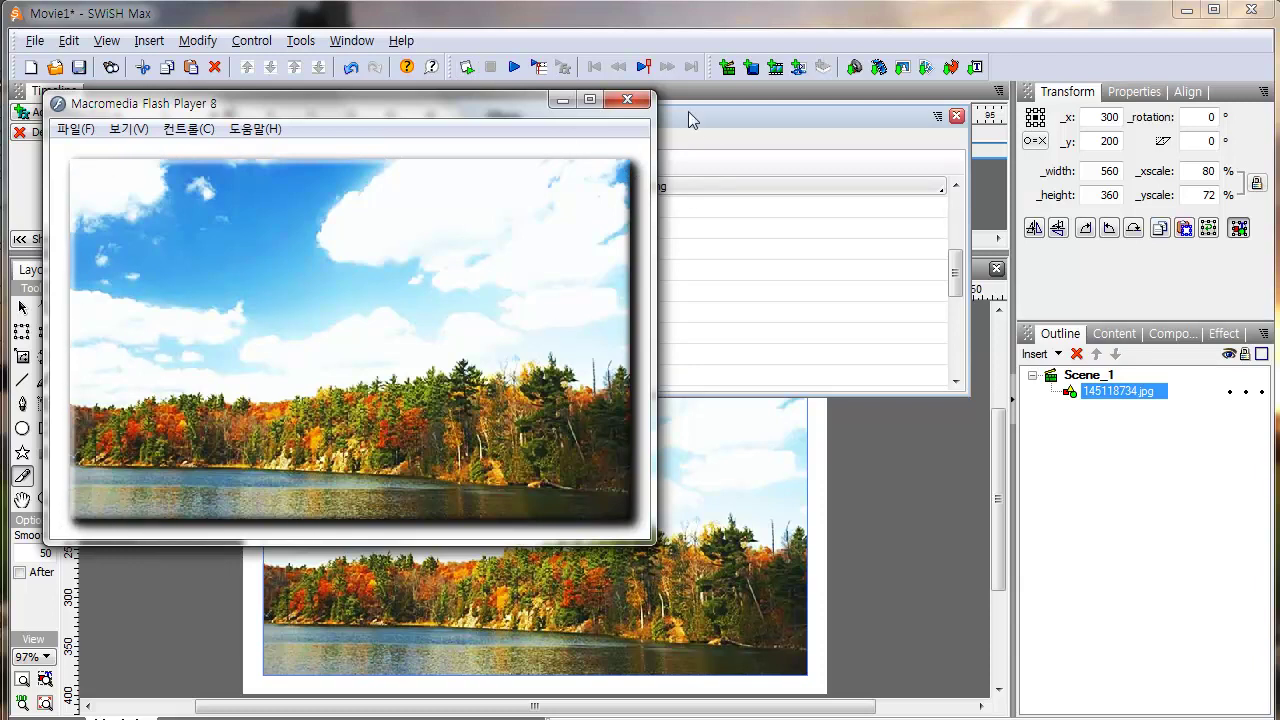
{"action": "left_click", "coordinate": [628, 100]}
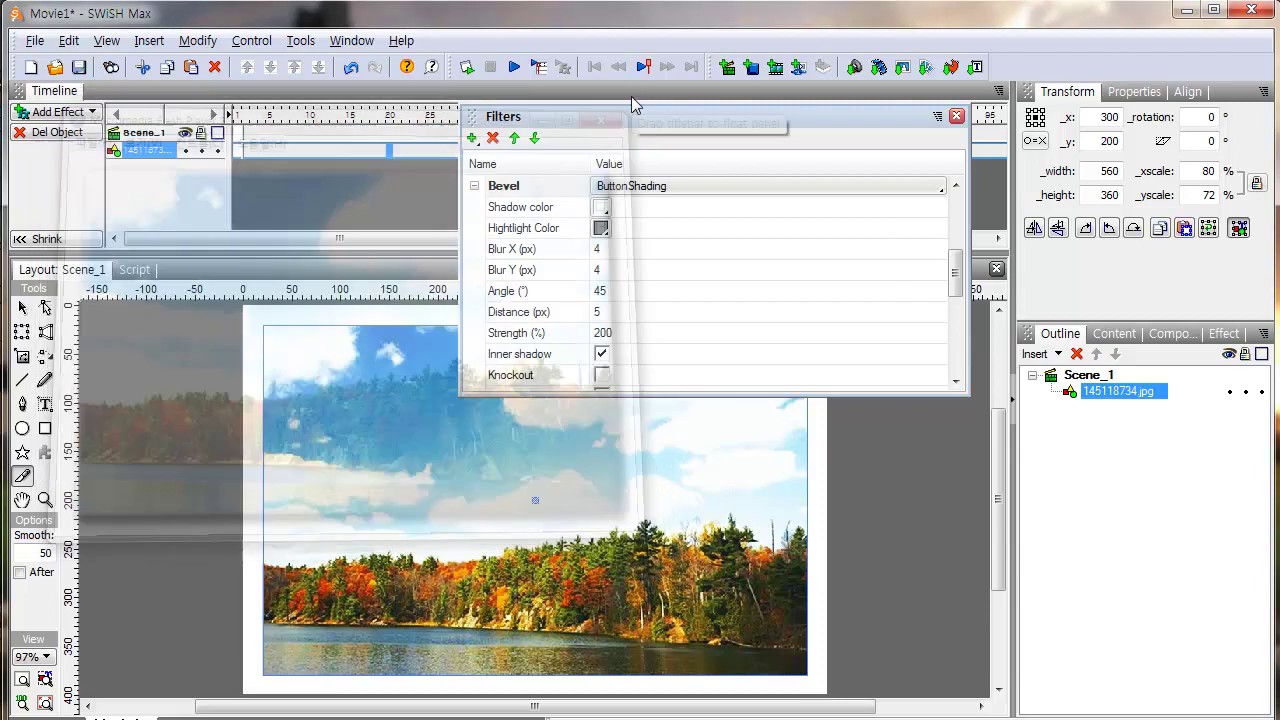
Step: Replace the ButtonShading bevel with the ReverseButtonShading_distance2 Bevel preset and preview the movie
{"action": "left_click", "coordinate": [494, 139]}
{"action": "left_click", "coordinate": [471, 138]}
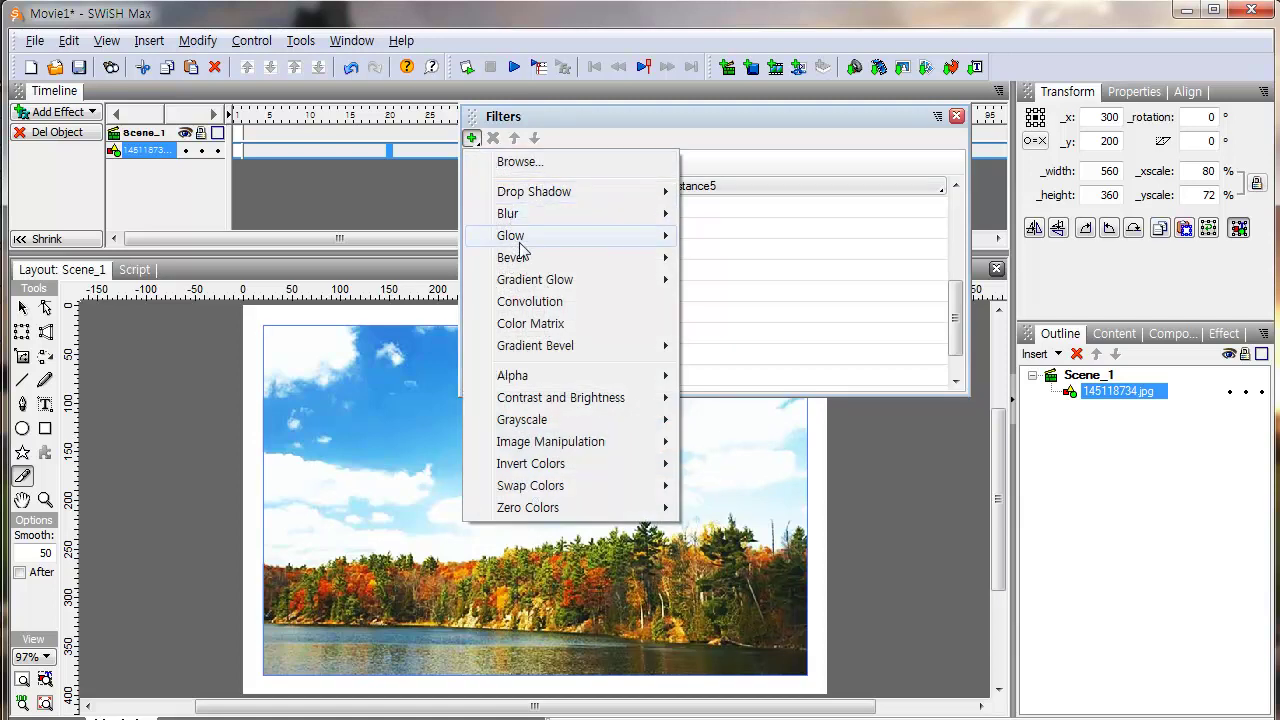
{"action": "mouse_move", "coordinate": [527, 261]}
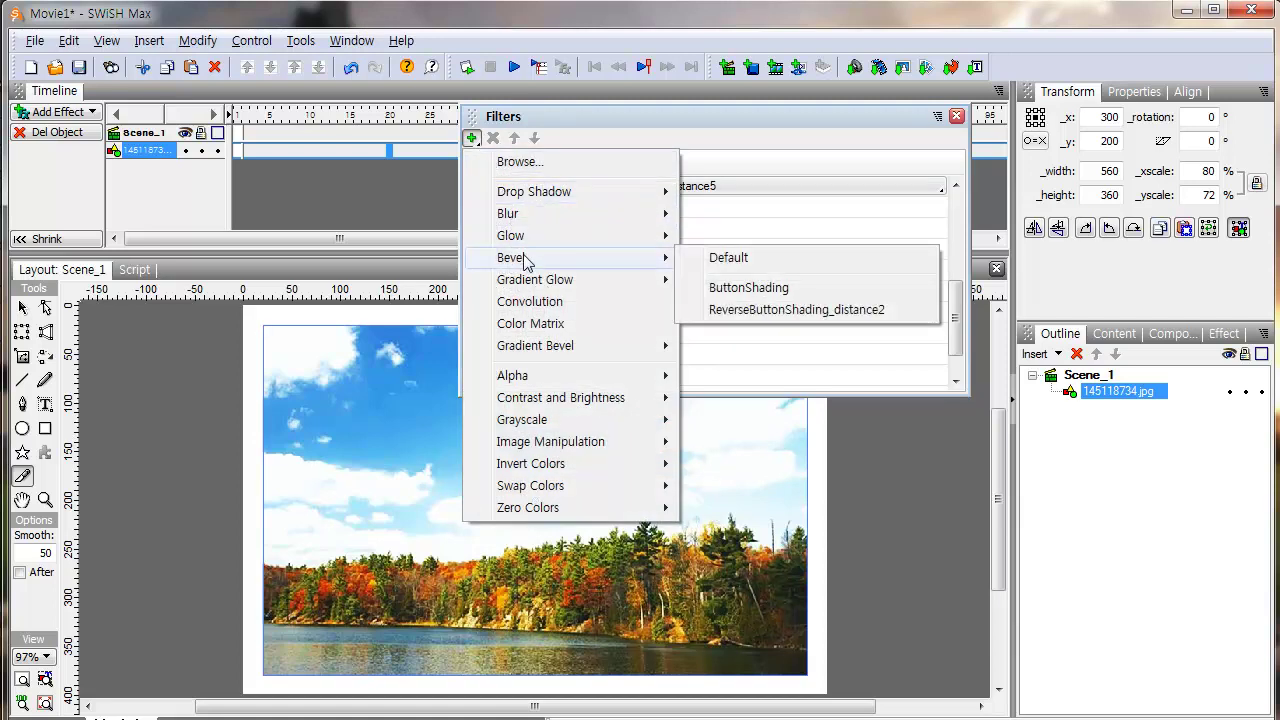
{"action": "left_click", "coordinate": [750, 310]}
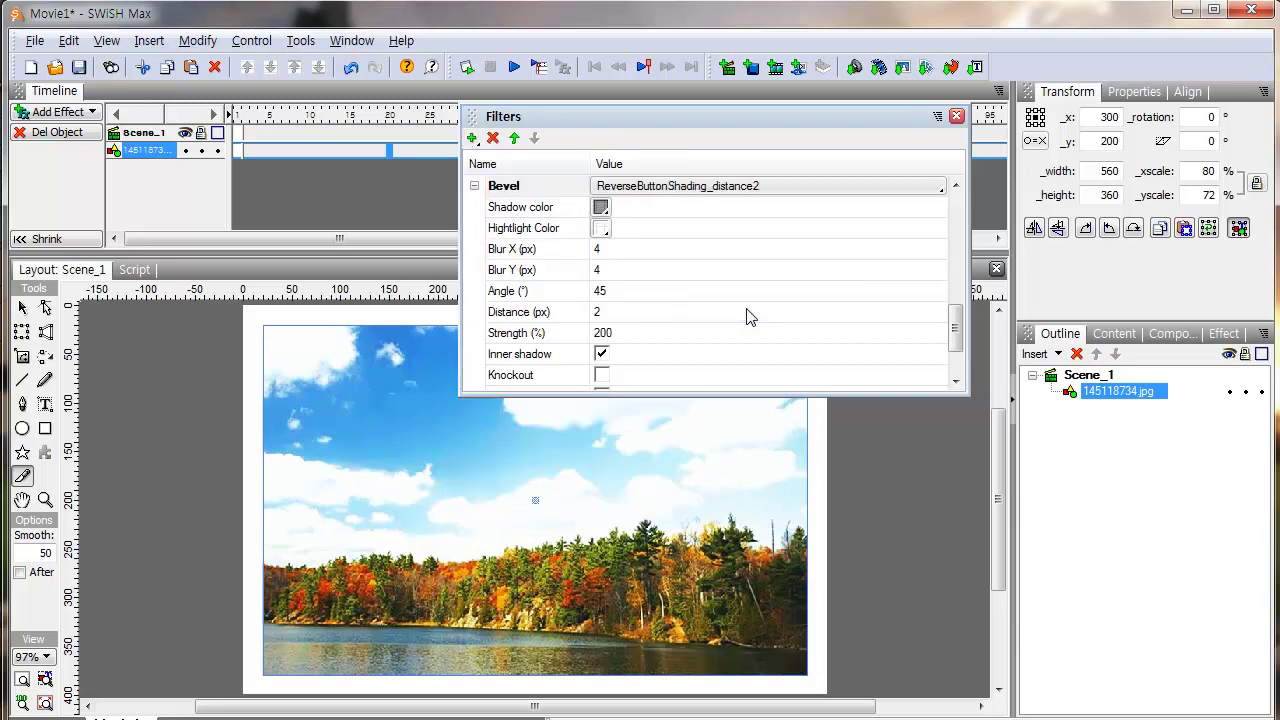
{"action": "left_click", "coordinate": [473, 69]}
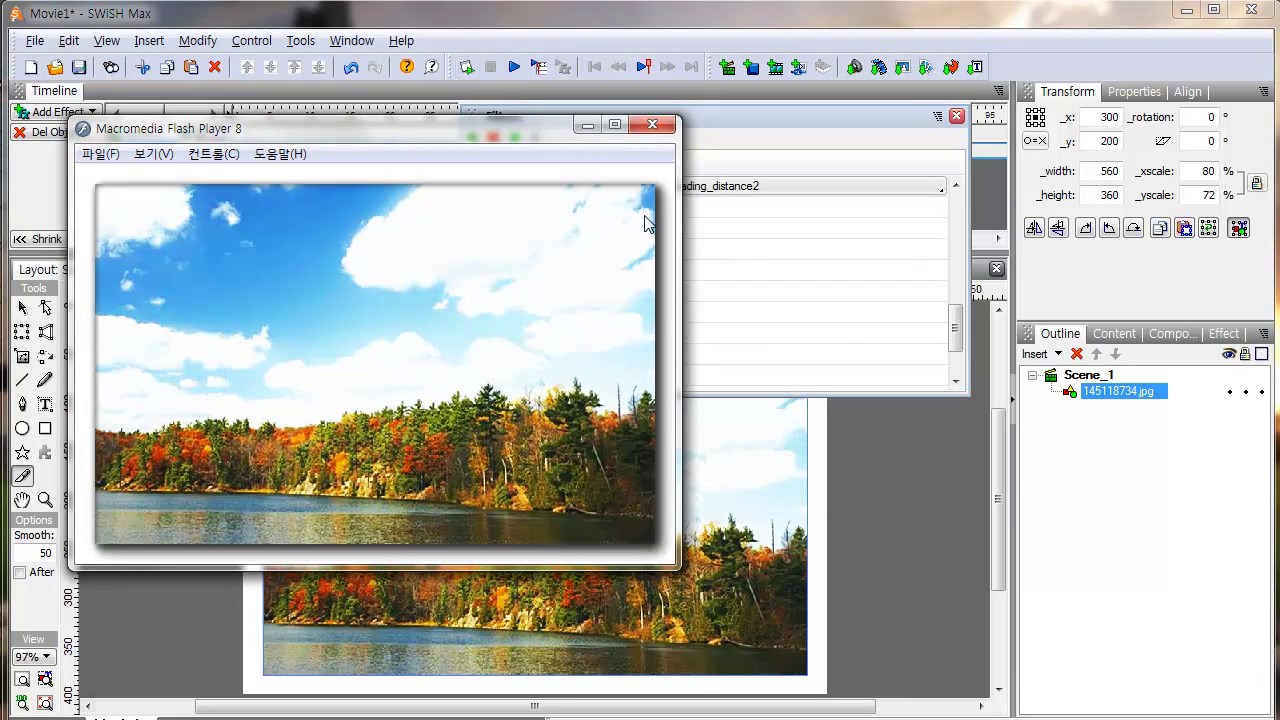
{"action": "left_click", "coordinate": [652, 124]}
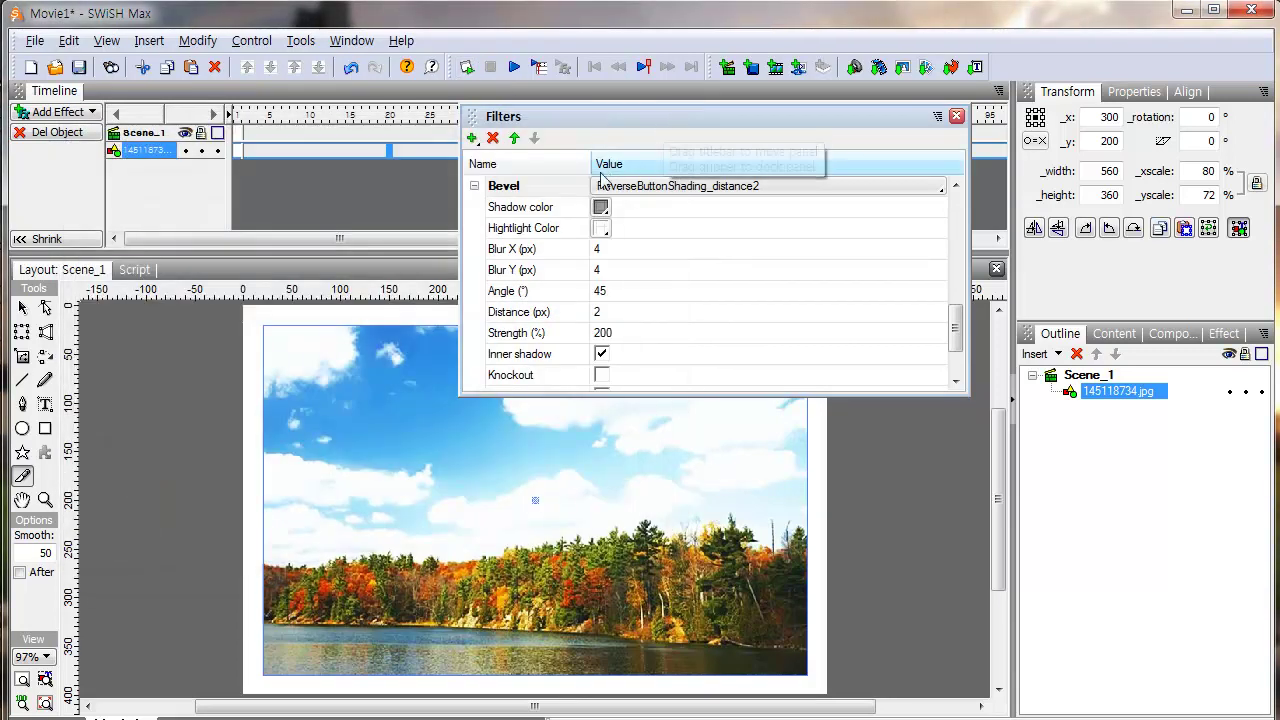
Step: Replace the ReverseButtonShading_distance2 bevel with the ButtonShading Bevel preset and preview the movie
{"action": "left_click", "coordinate": [492, 138]}
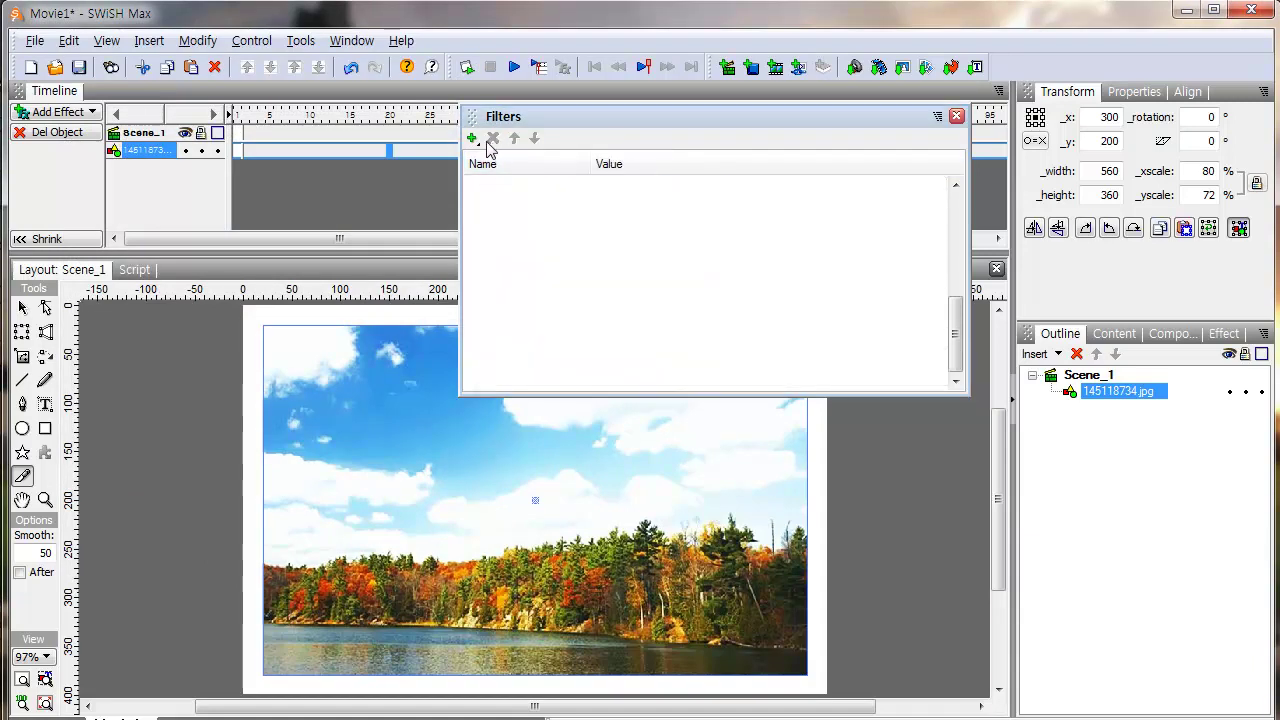
{"action": "left_click", "coordinate": [472, 138]}
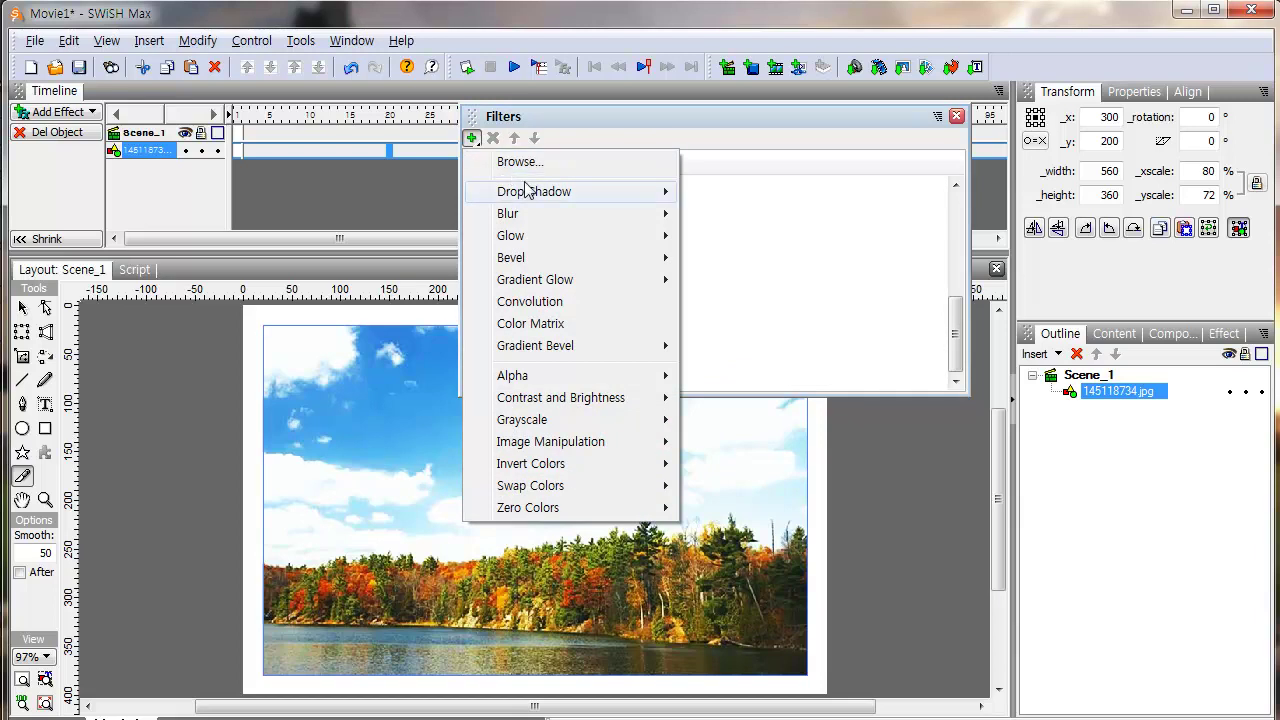
{"action": "mouse_move", "coordinate": [526, 215]}
{"action": "mouse_move", "coordinate": [528, 258]}
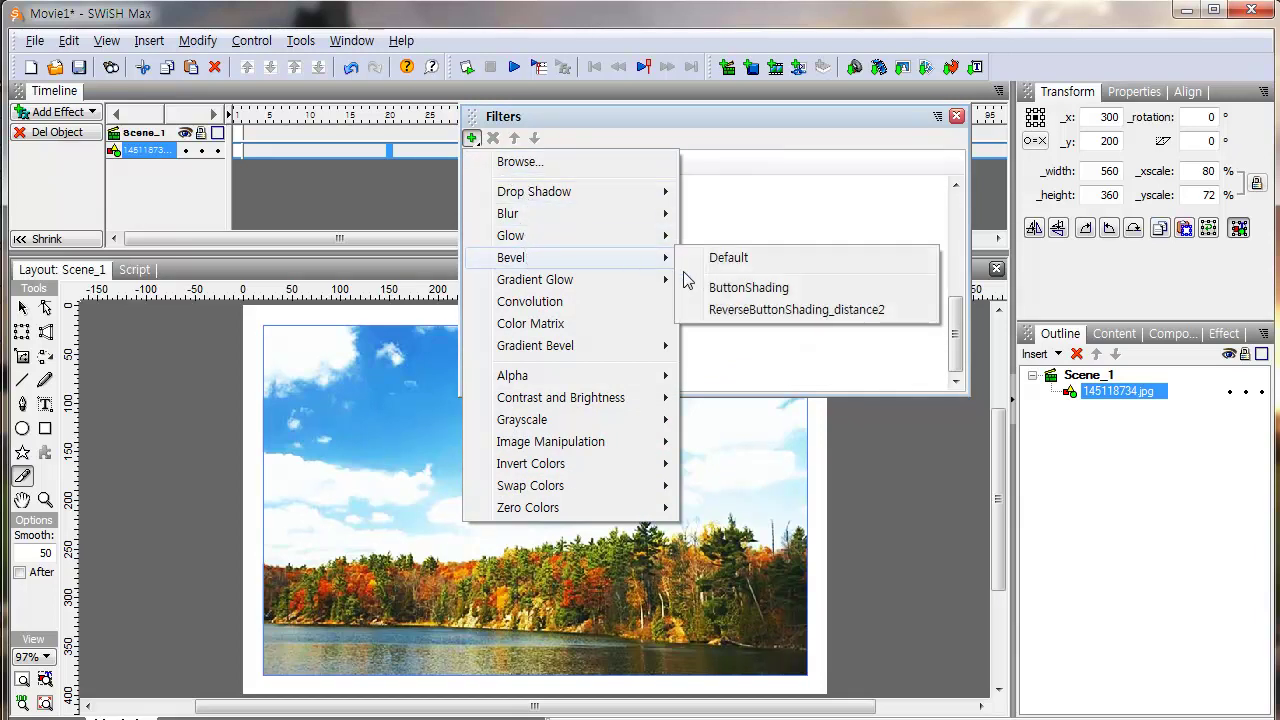
{"action": "left_click", "coordinate": [740, 290]}
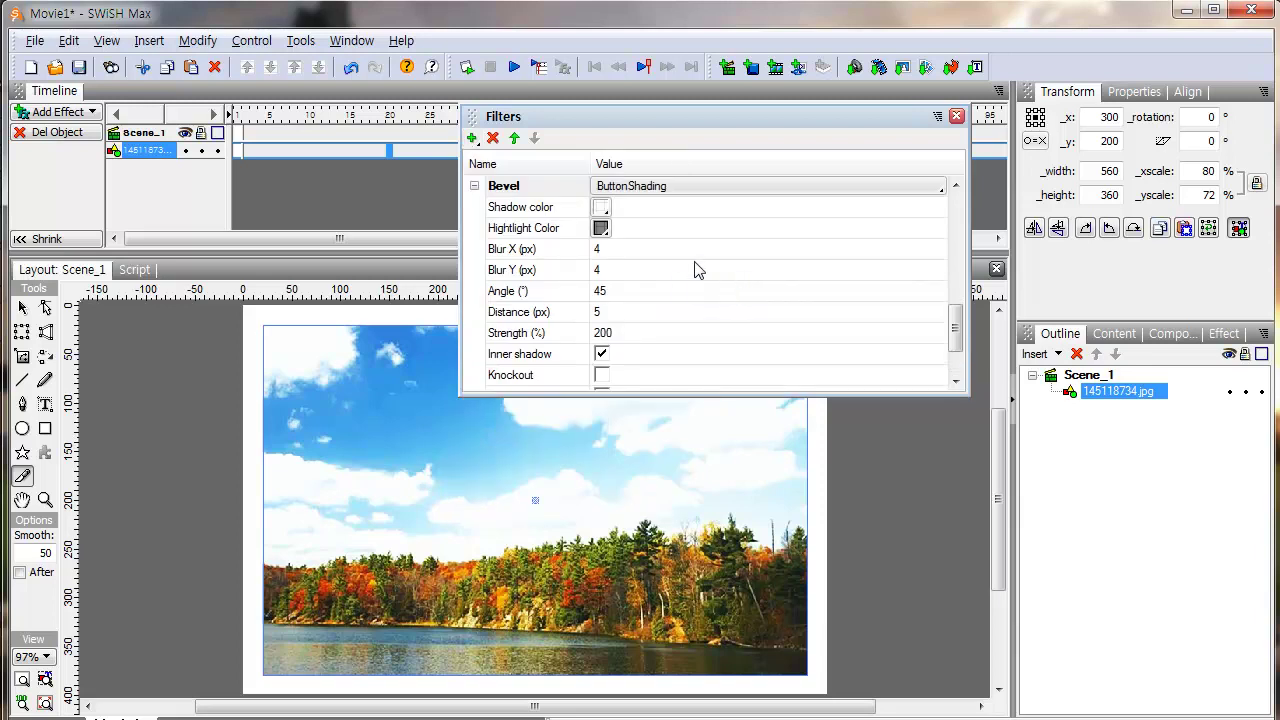
{"action": "left_click", "coordinate": [466, 68]}
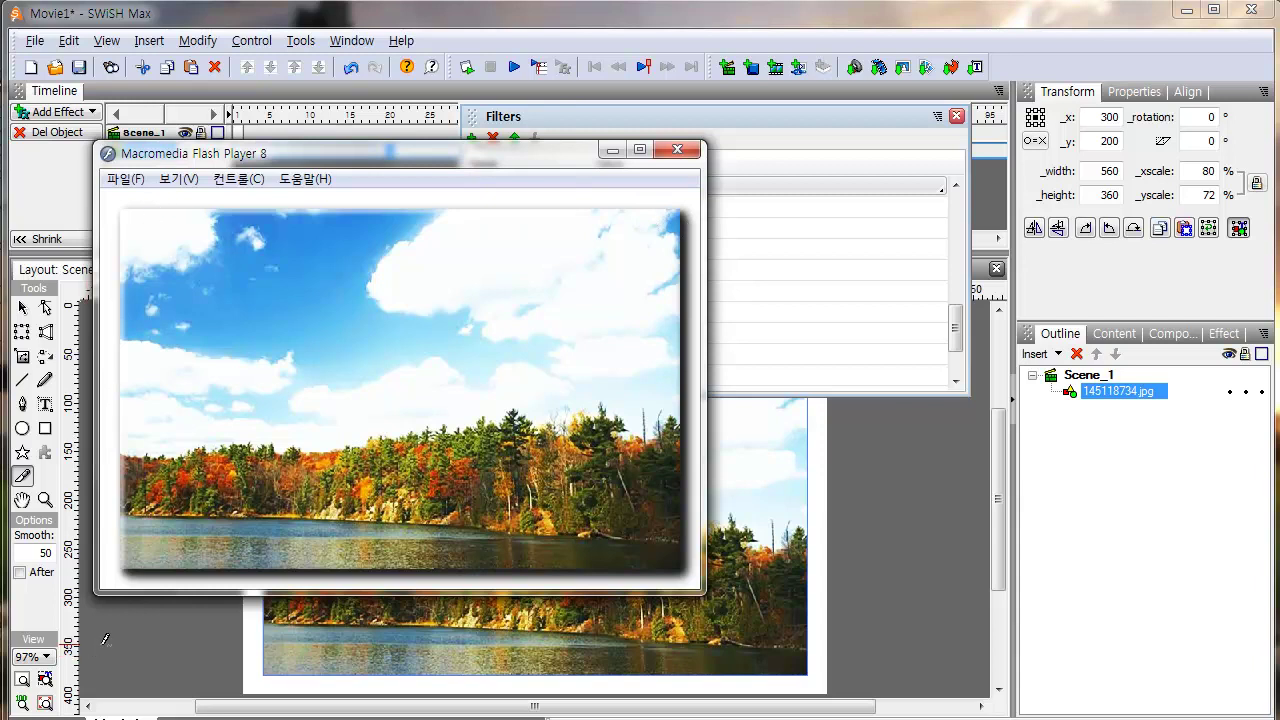
Step: Add the grayscale color filter to the image and preview the movie in the player
{"action": "left_click", "coordinate": [471, 138]}
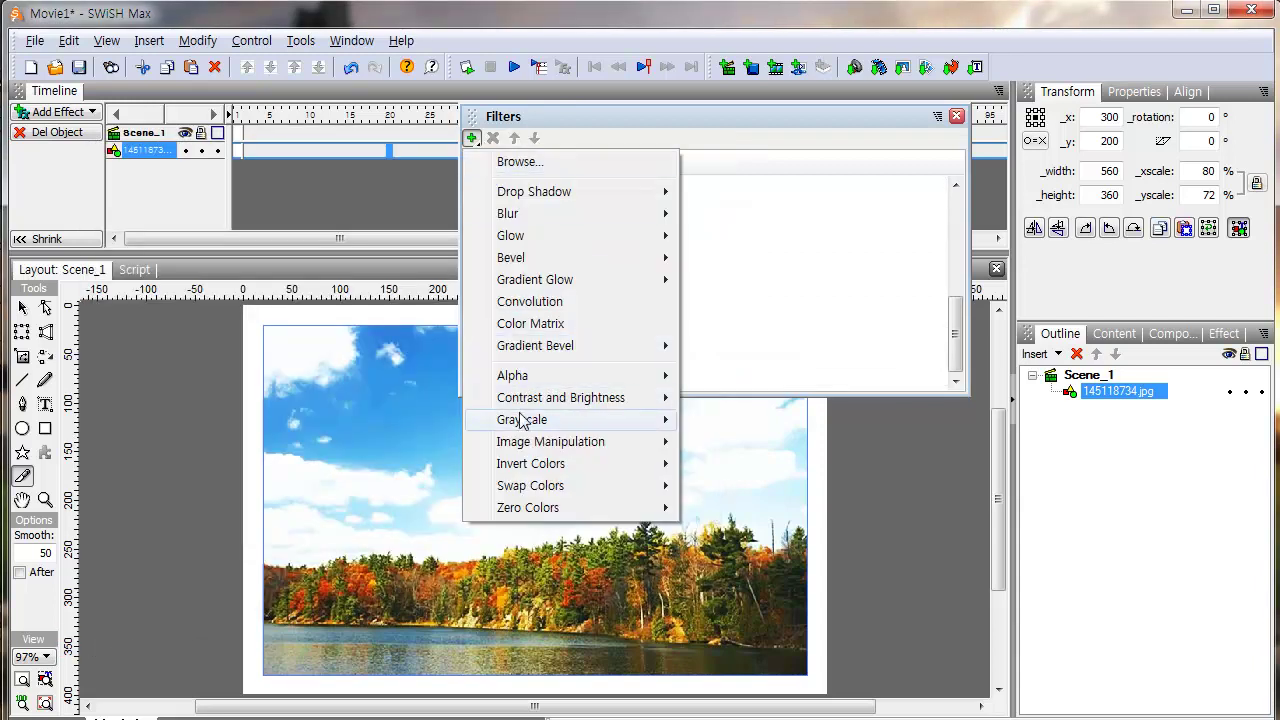
{"action": "mouse_move", "coordinate": [524, 430]}
{"action": "left_click", "coordinate": [735, 420]}
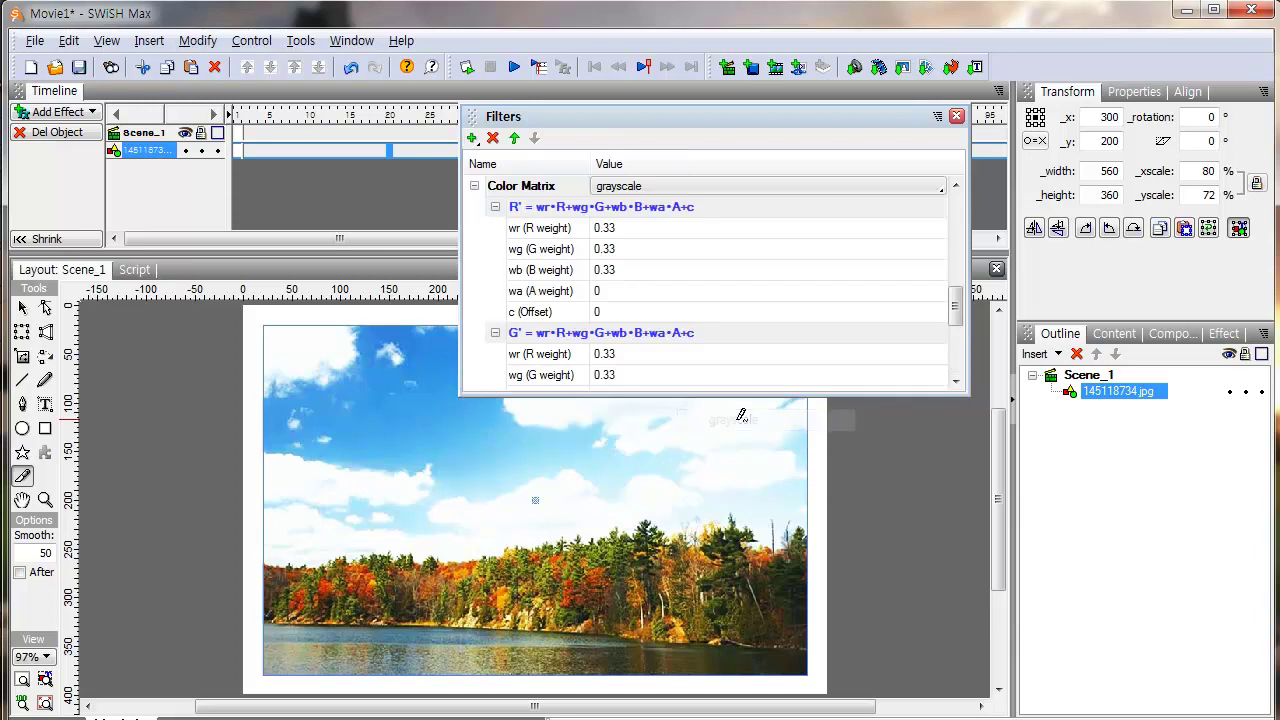
{"action": "left_click", "coordinate": [466, 70]}
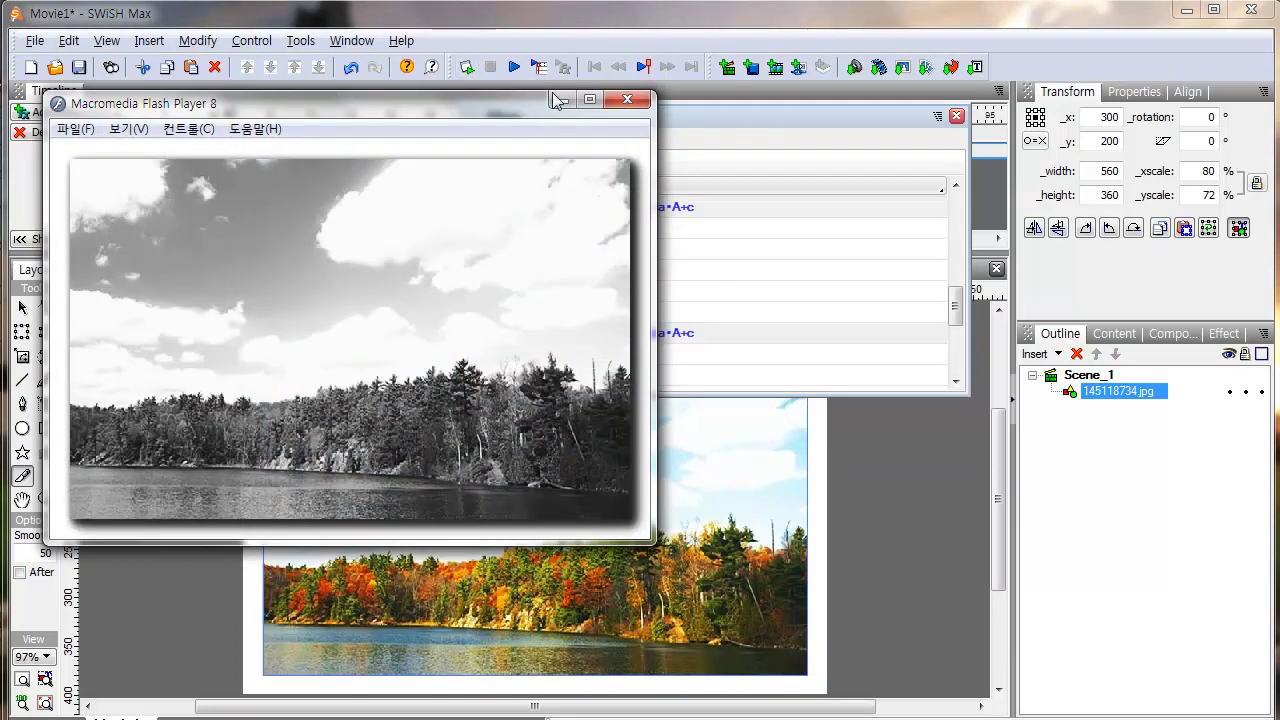
{"action": "left_click", "coordinate": [627, 101]}
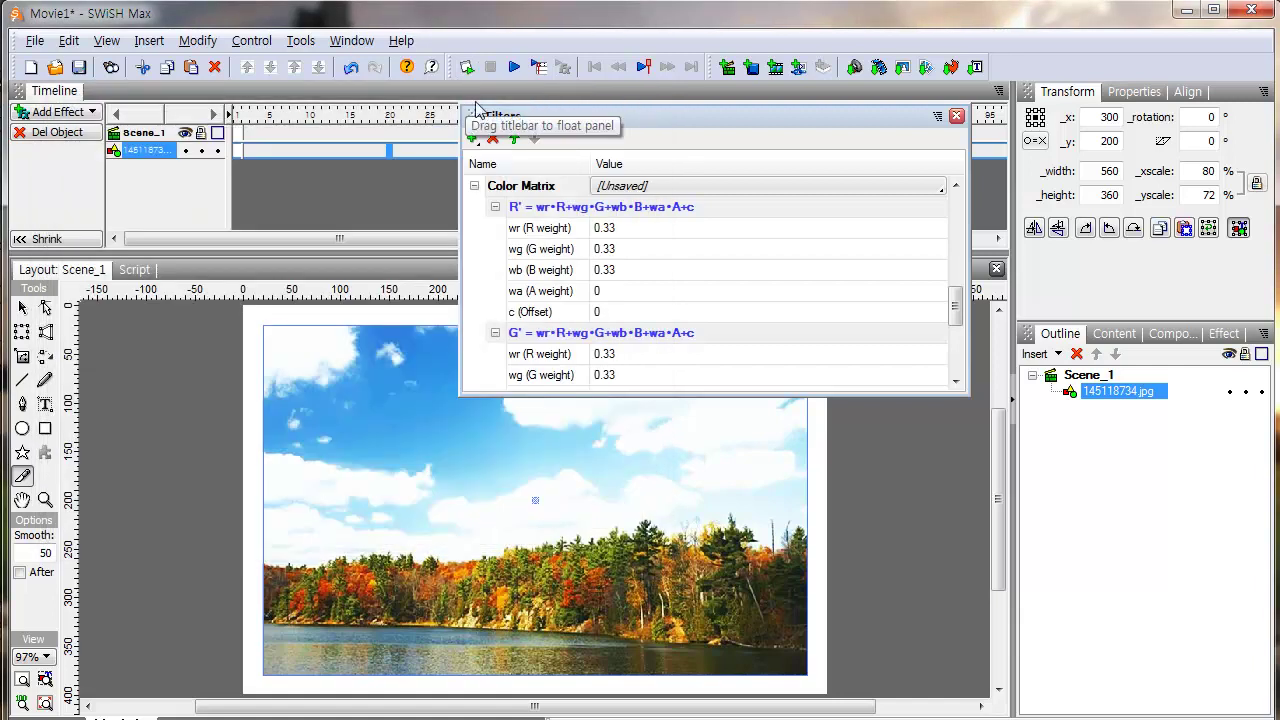
Step: Replace the image's grayscale filter with the blurX Image Manipulation preset and preview the movie in the player
{"action": "left_click", "coordinate": [492, 137]}
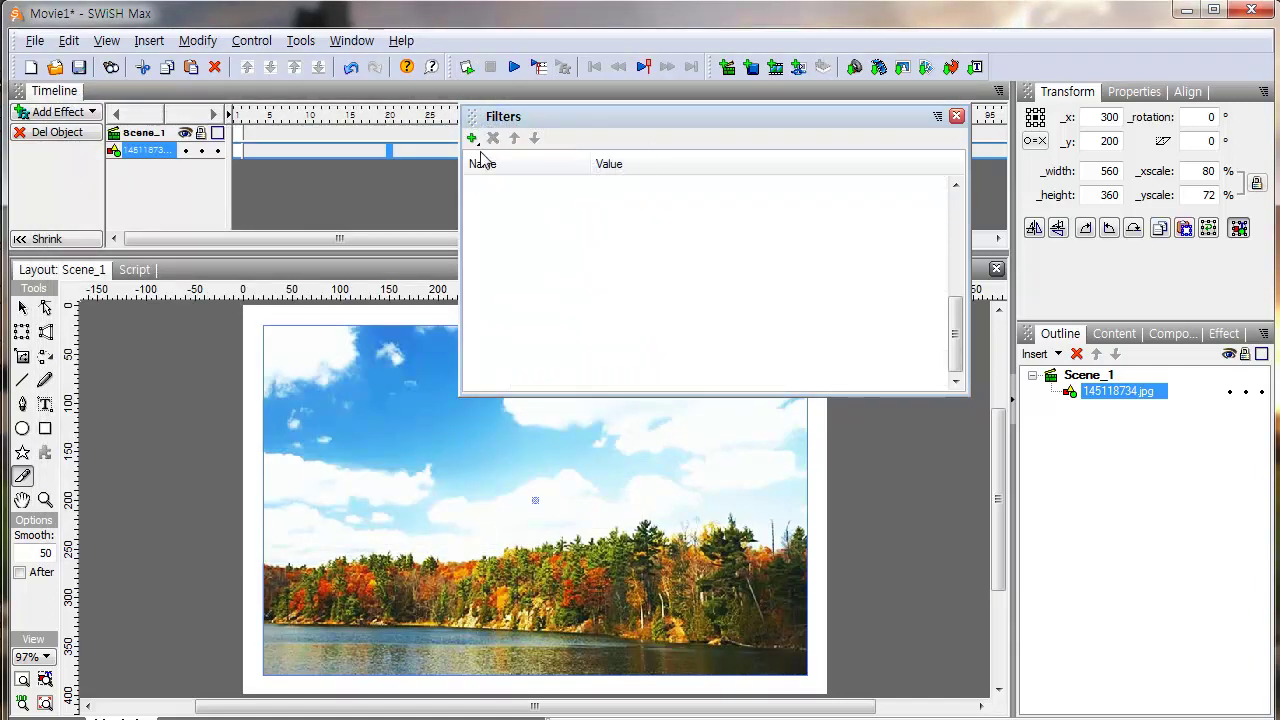
{"action": "left_click", "coordinate": [472, 138]}
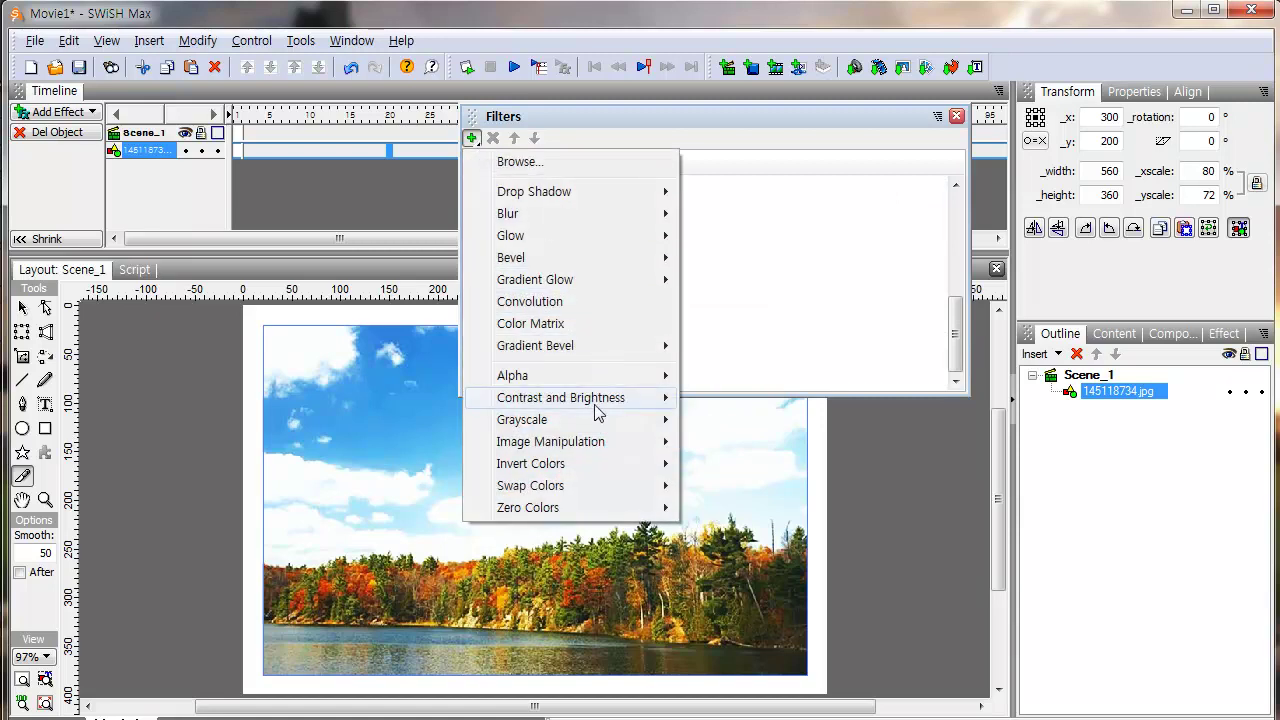
{"action": "mouse_move", "coordinate": [593, 453]}
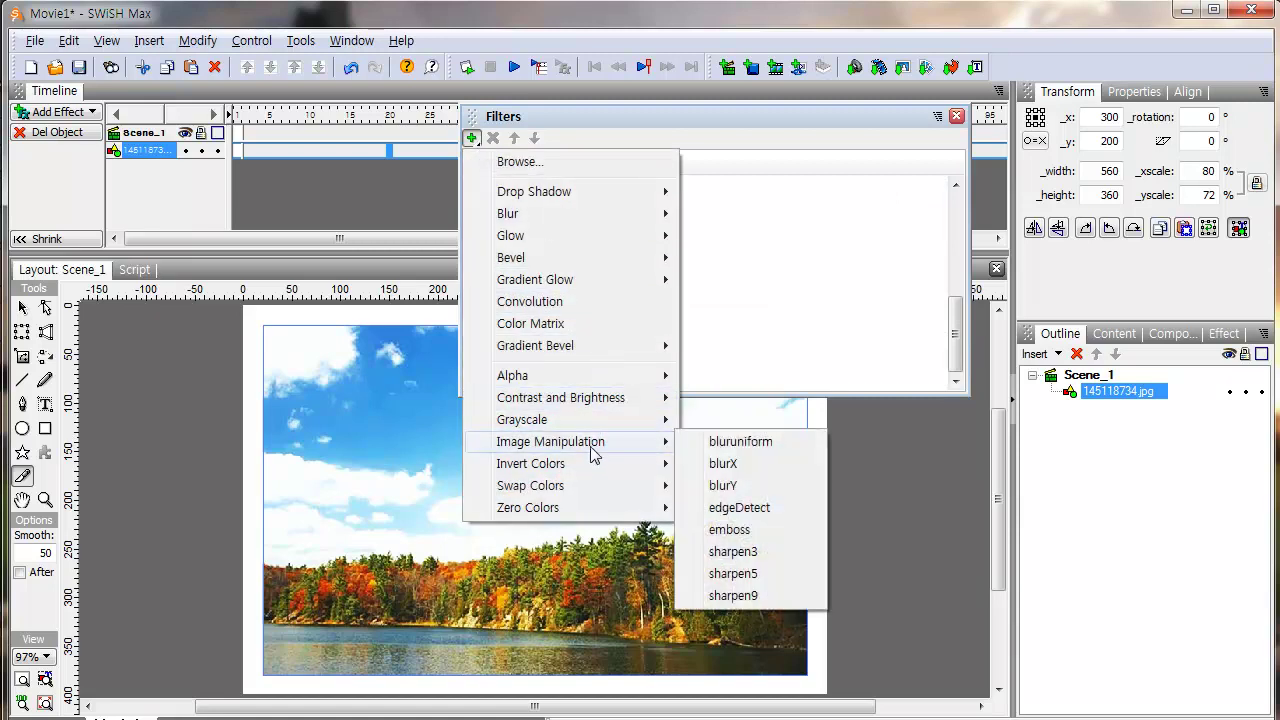
{"action": "left_click", "coordinate": [725, 464]}
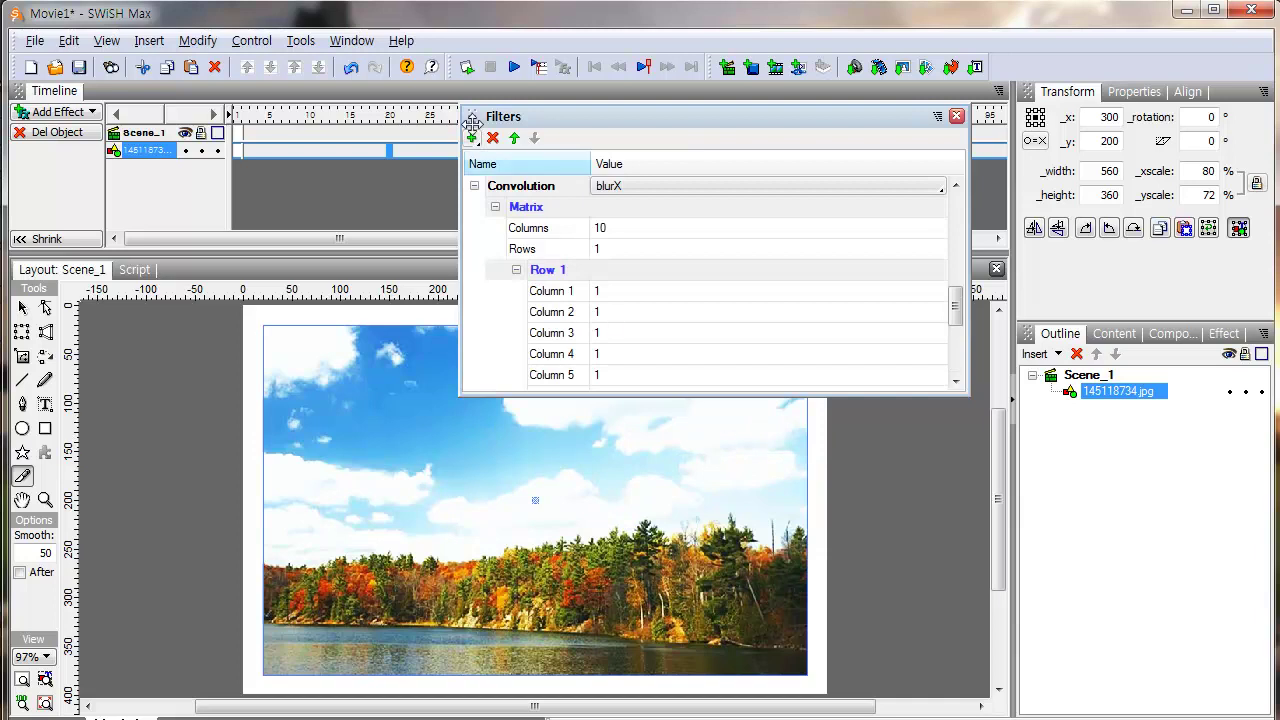
{"action": "left_click", "coordinate": [466, 67]}
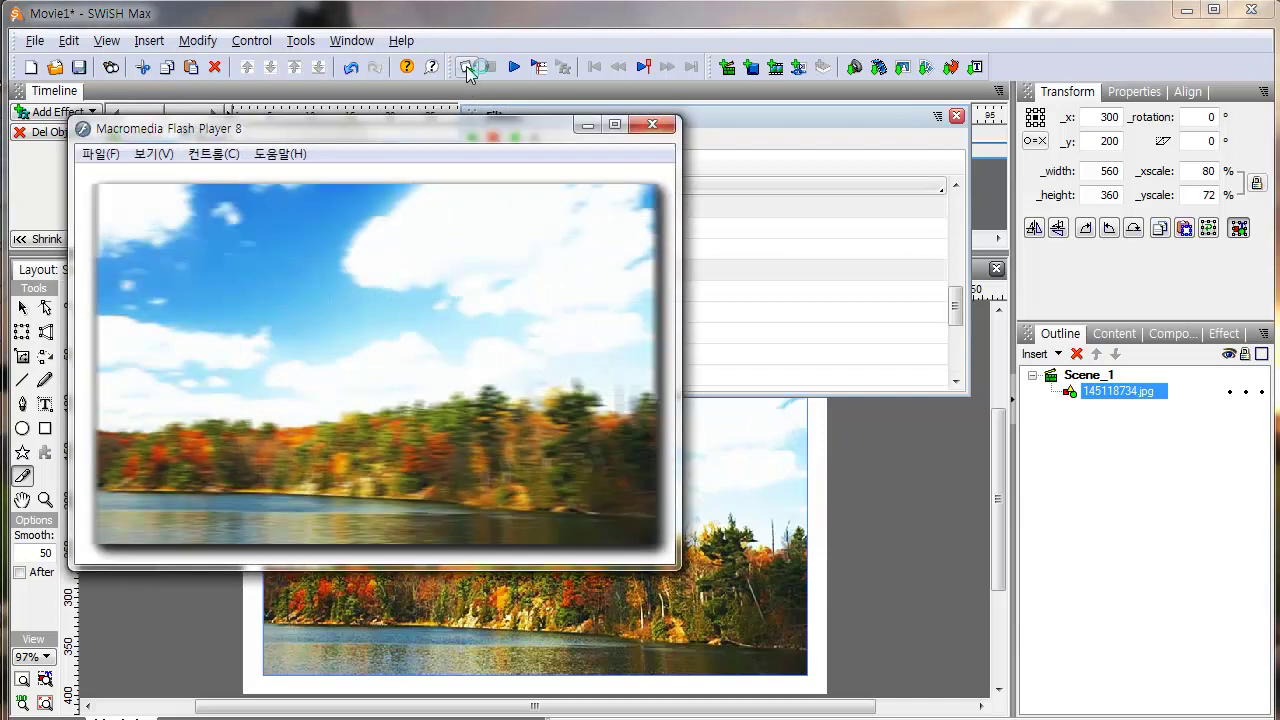
{"action": "left_click", "coordinate": [664, 127]}
Step: Replace the blurX filter with the emboss Image Manipulation preset and preview the movie in the player
{"action": "left_click", "coordinate": [492, 138]}
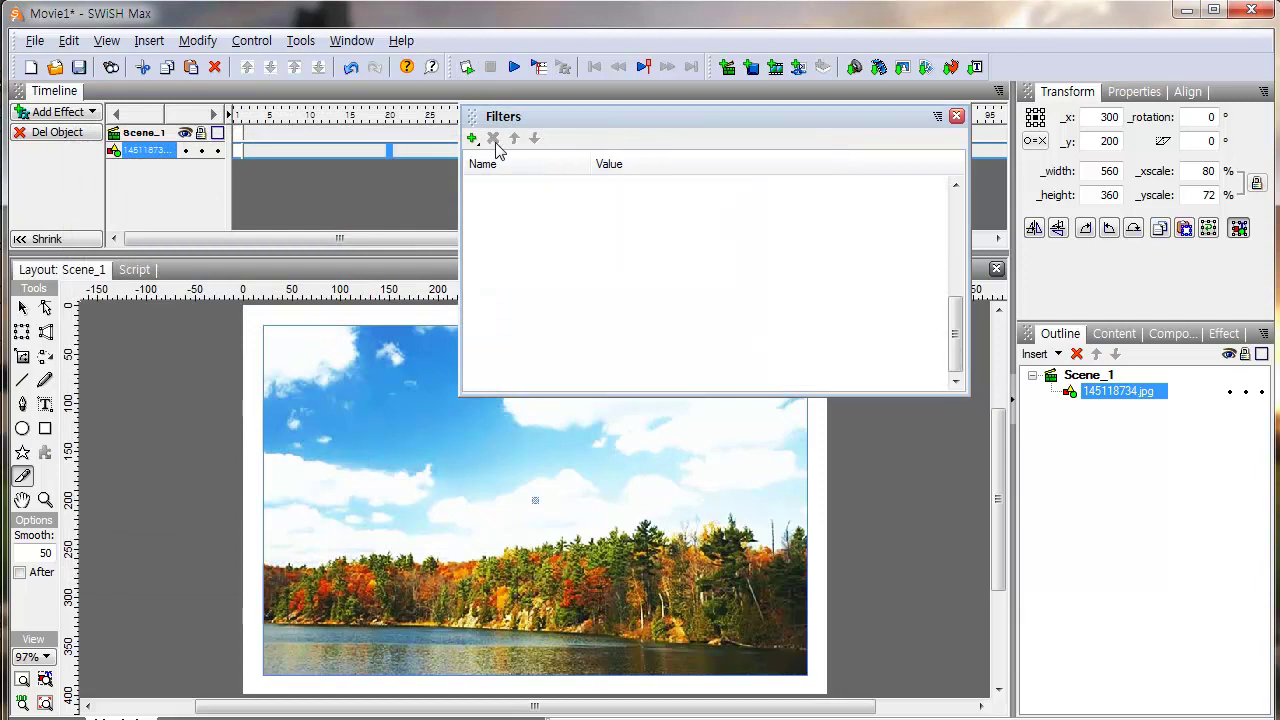
{"action": "left_click", "coordinate": [471, 138]}
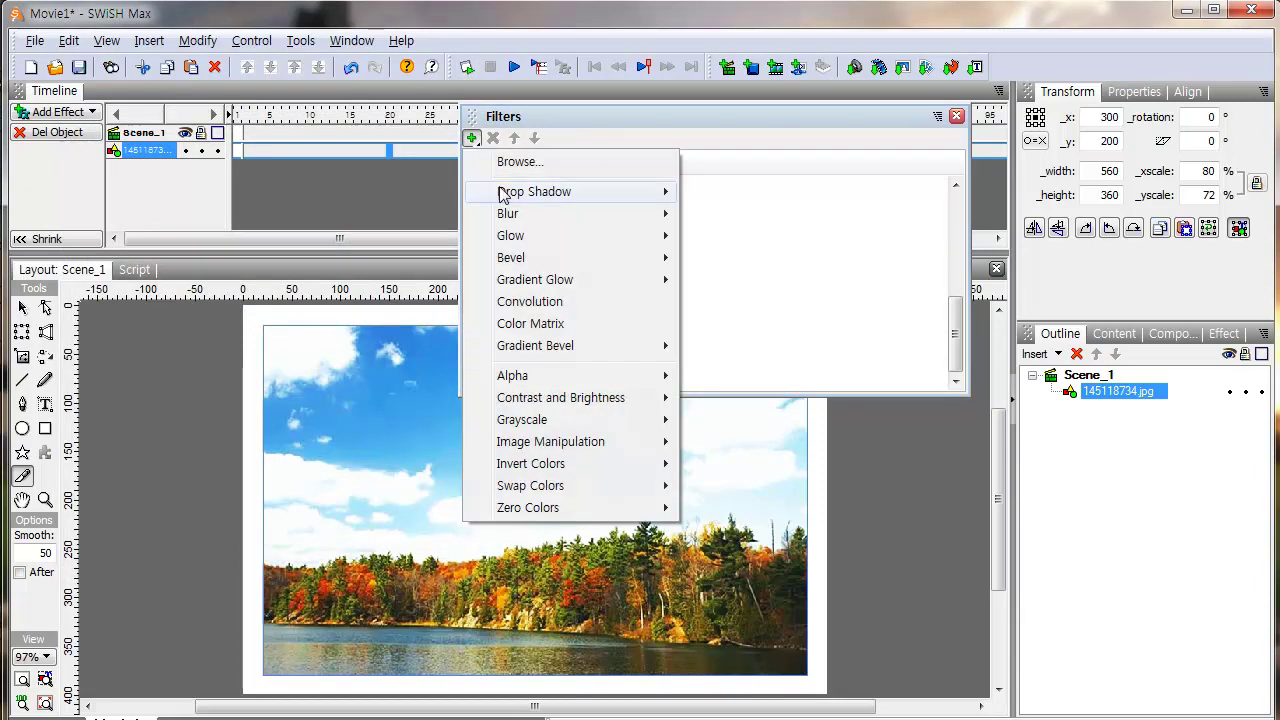
{"action": "mouse_move", "coordinate": [572, 446]}
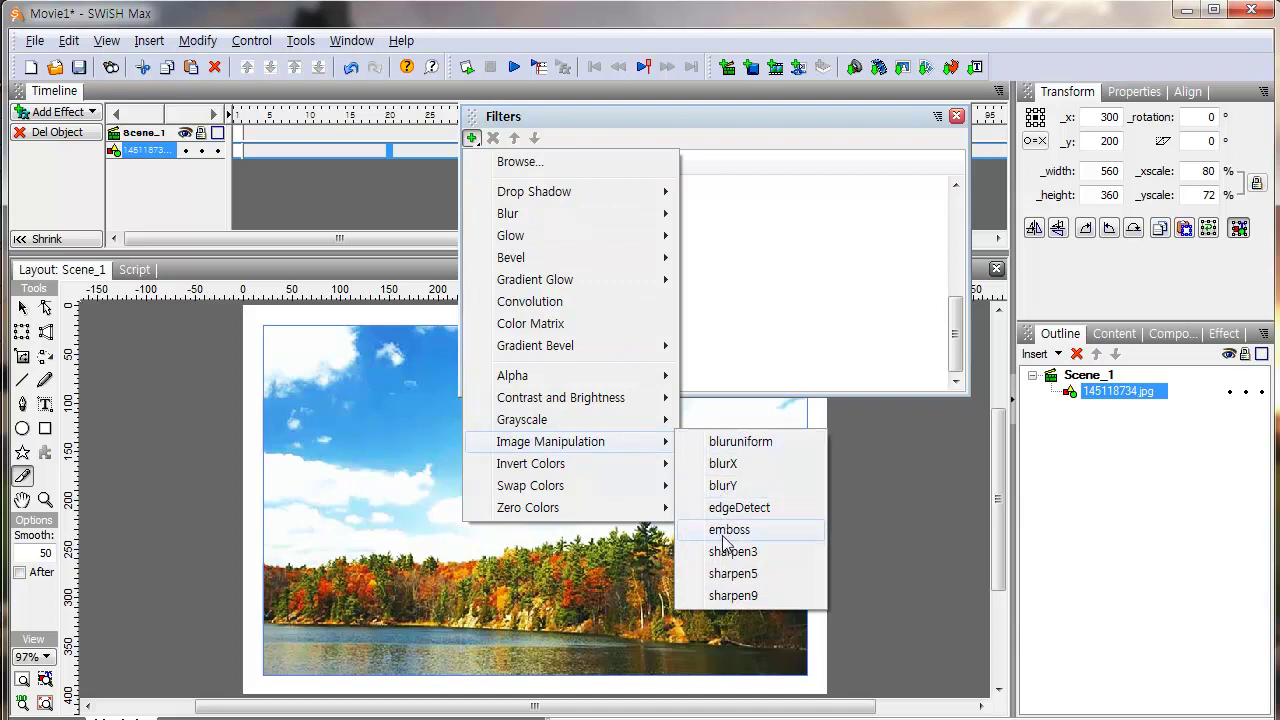
{"action": "left_click", "coordinate": [731, 535]}
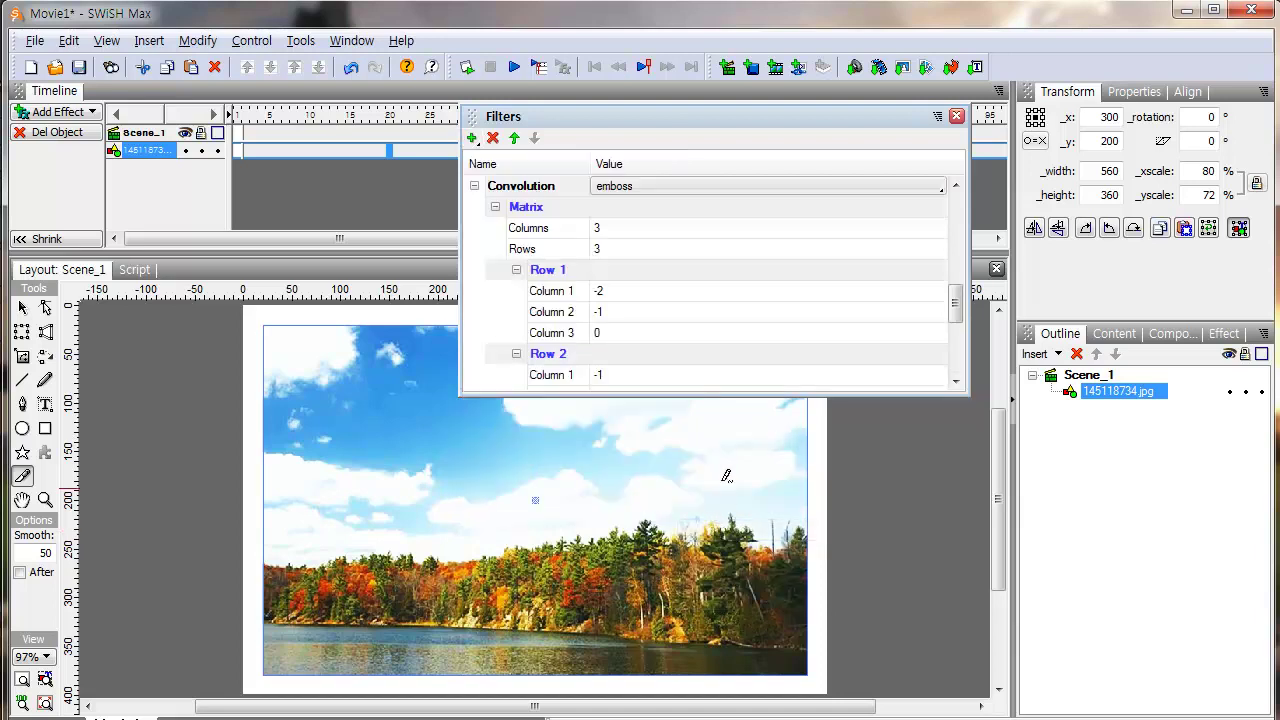
{"action": "left_click", "coordinate": [467, 68]}
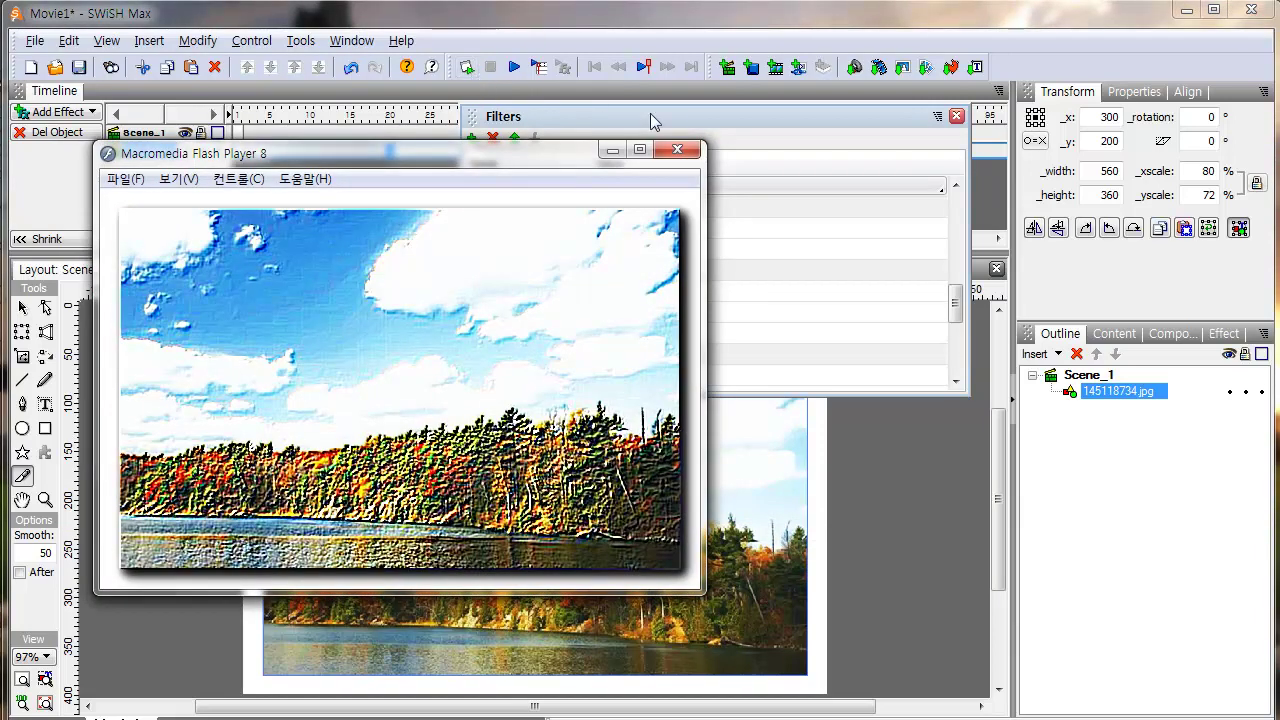
{"action": "left_click", "coordinate": [679, 150]}
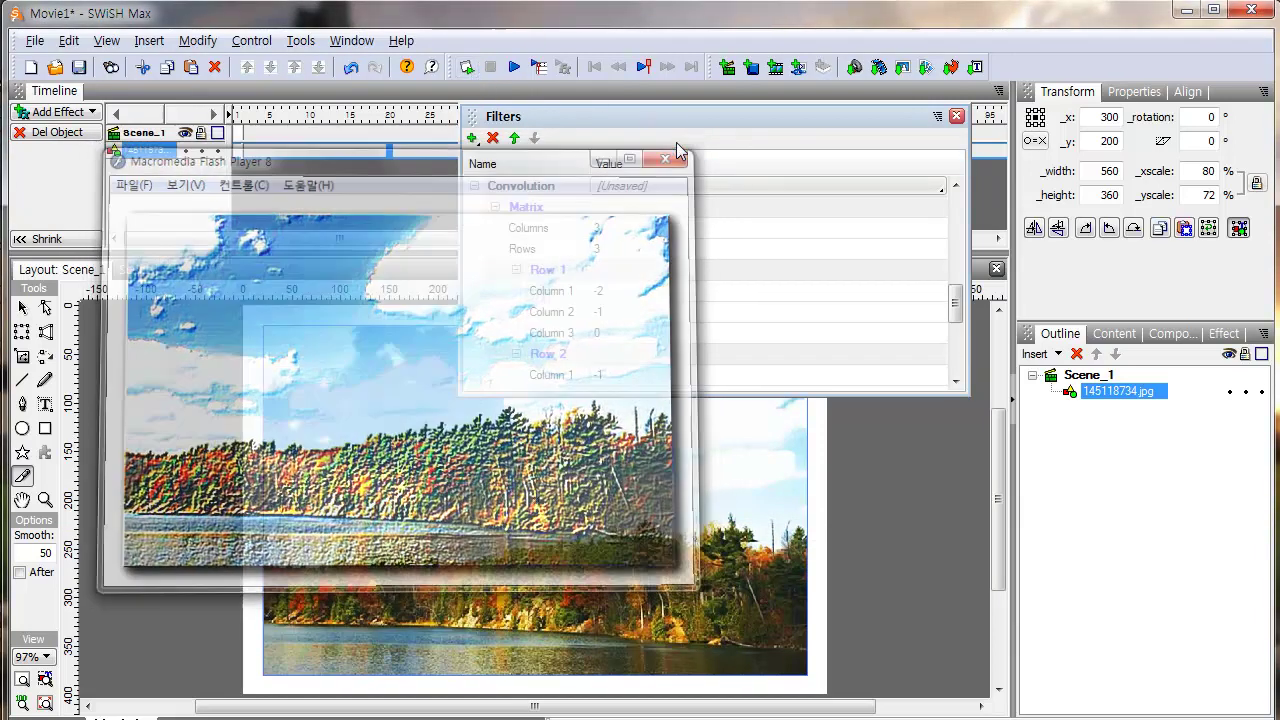
Step: Replace the emboss filter with the sharpen9 Image Manipulation preset and preview the movie in the player
{"action": "left_click", "coordinate": [493, 139]}
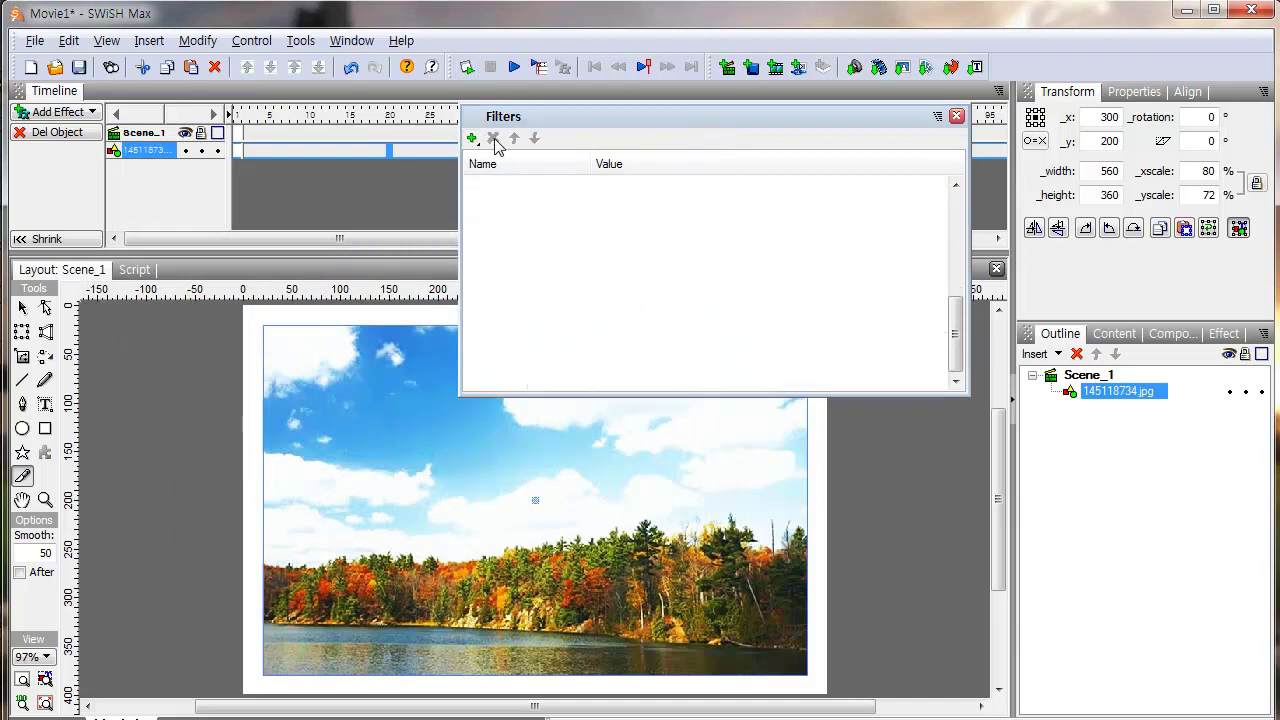
{"action": "left_click", "coordinate": [472, 139]}
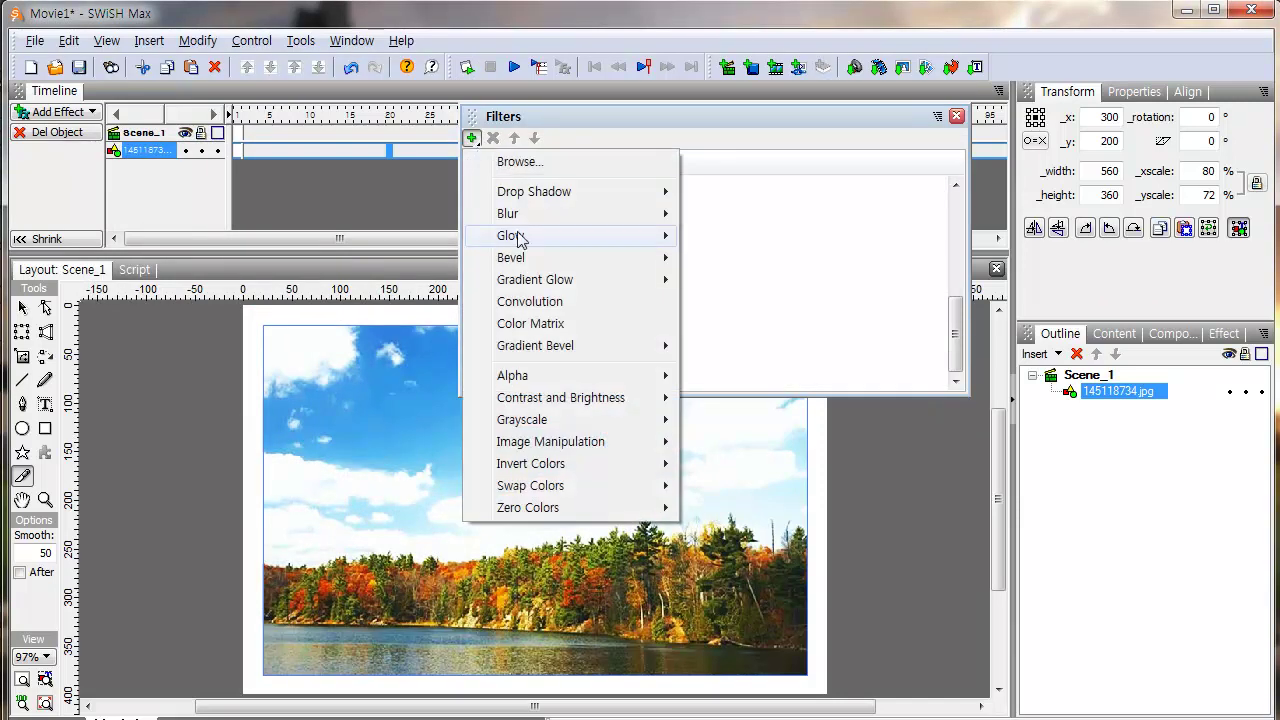
{"action": "mouse_move", "coordinate": [640, 452]}
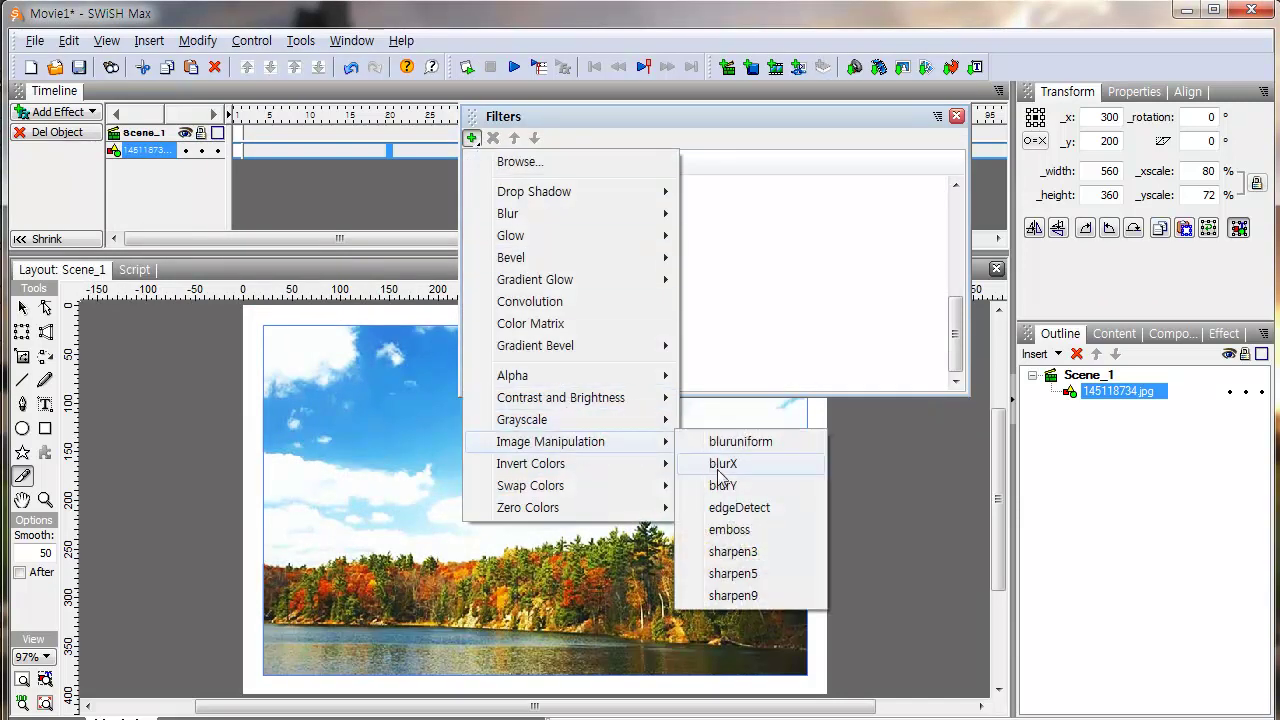
{"action": "left_click", "coordinate": [746, 595]}
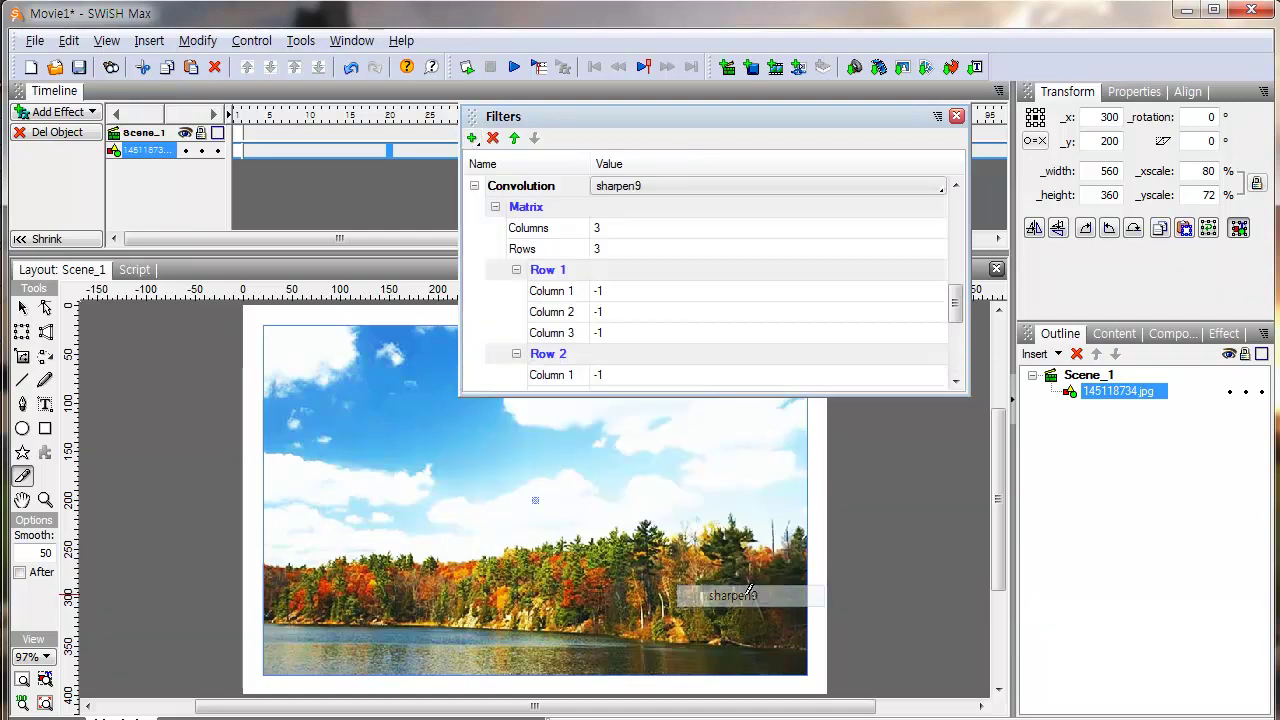
{"action": "left_click", "coordinate": [466, 67]}
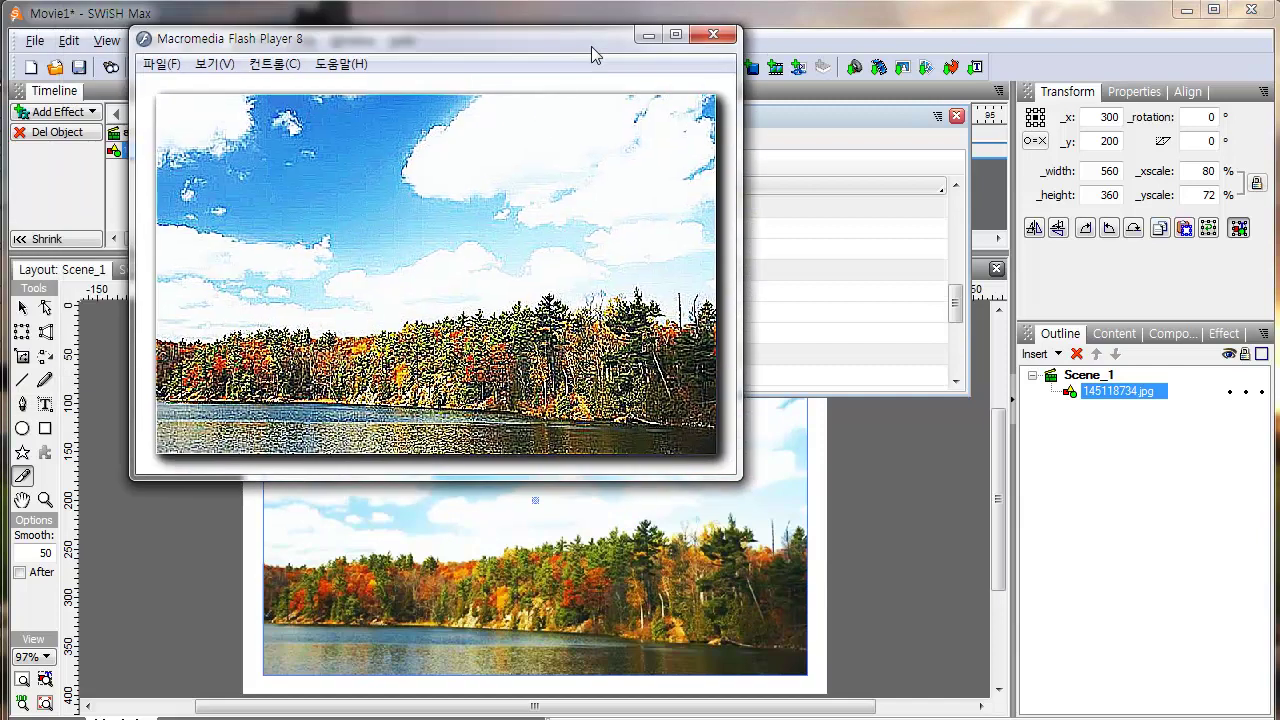
{"action": "left_click", "coordinate": [715, 35]}
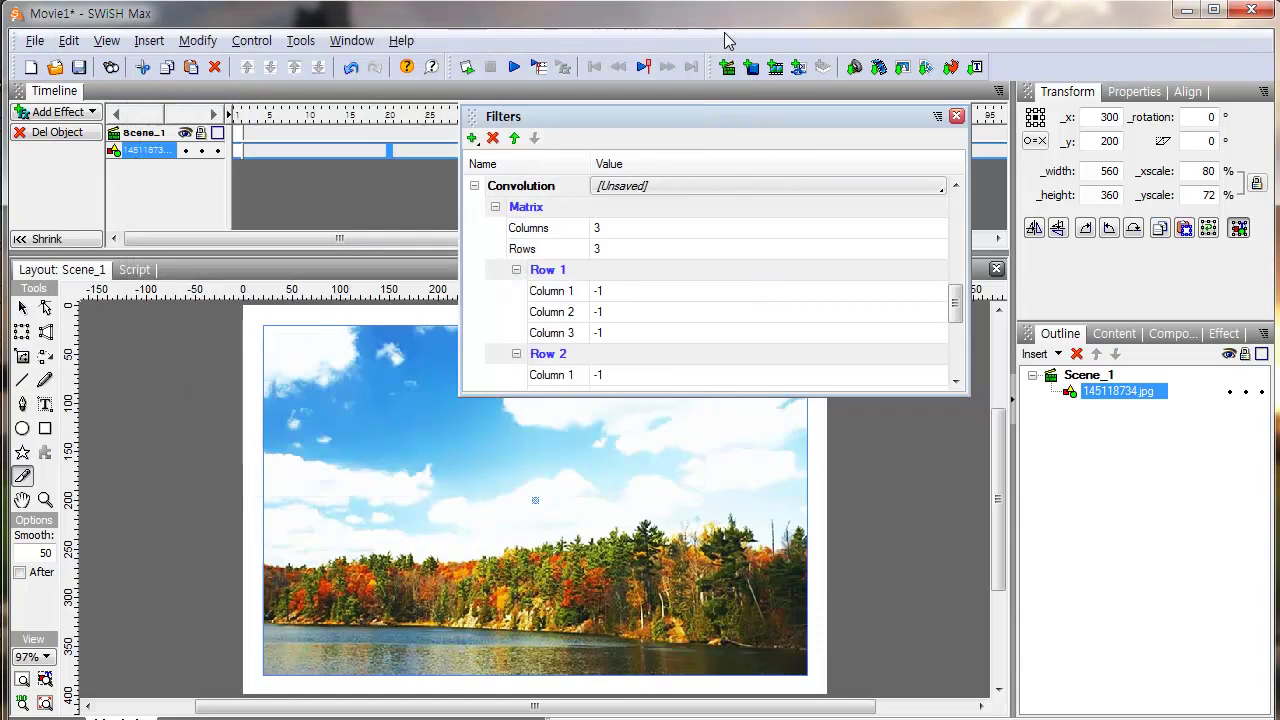
Step: Replace the sharpen9 filter with the invertB Invert Colors preset and preview the movie in the player
{"action": "left_click", "coordinate": [492, 138]}
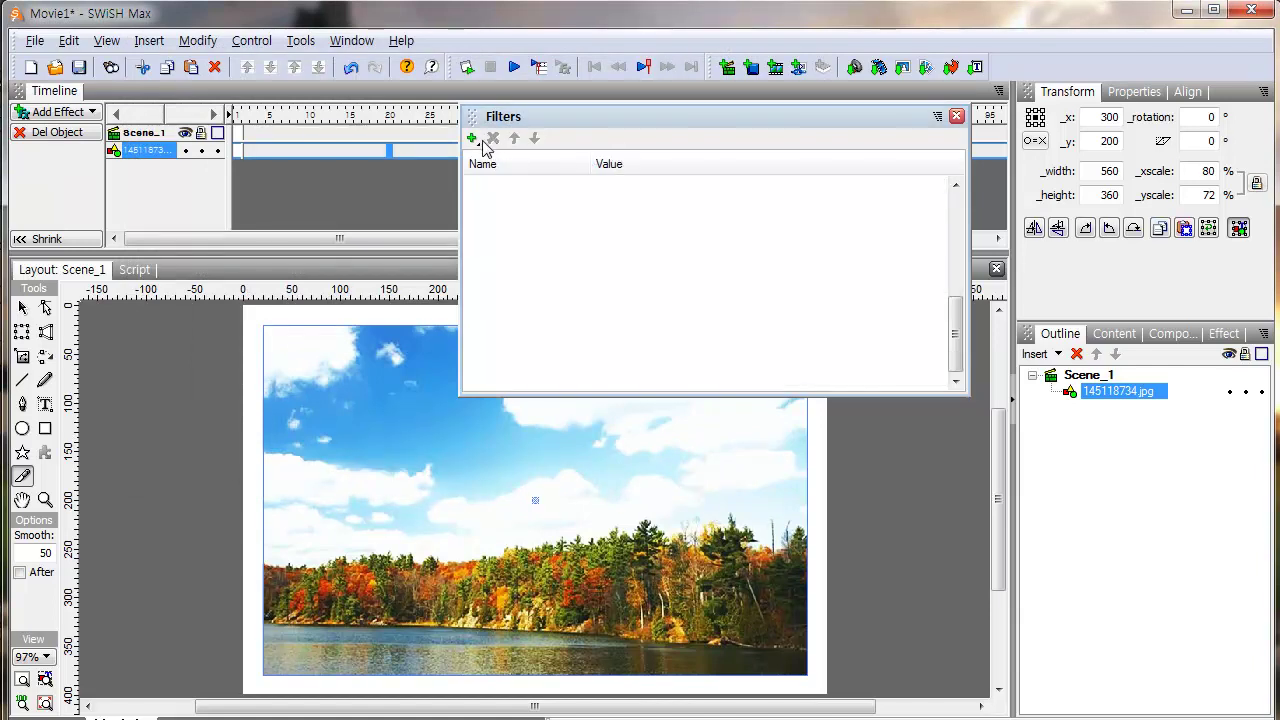
{"action": "left_click", "coordinate": [472, 139]}
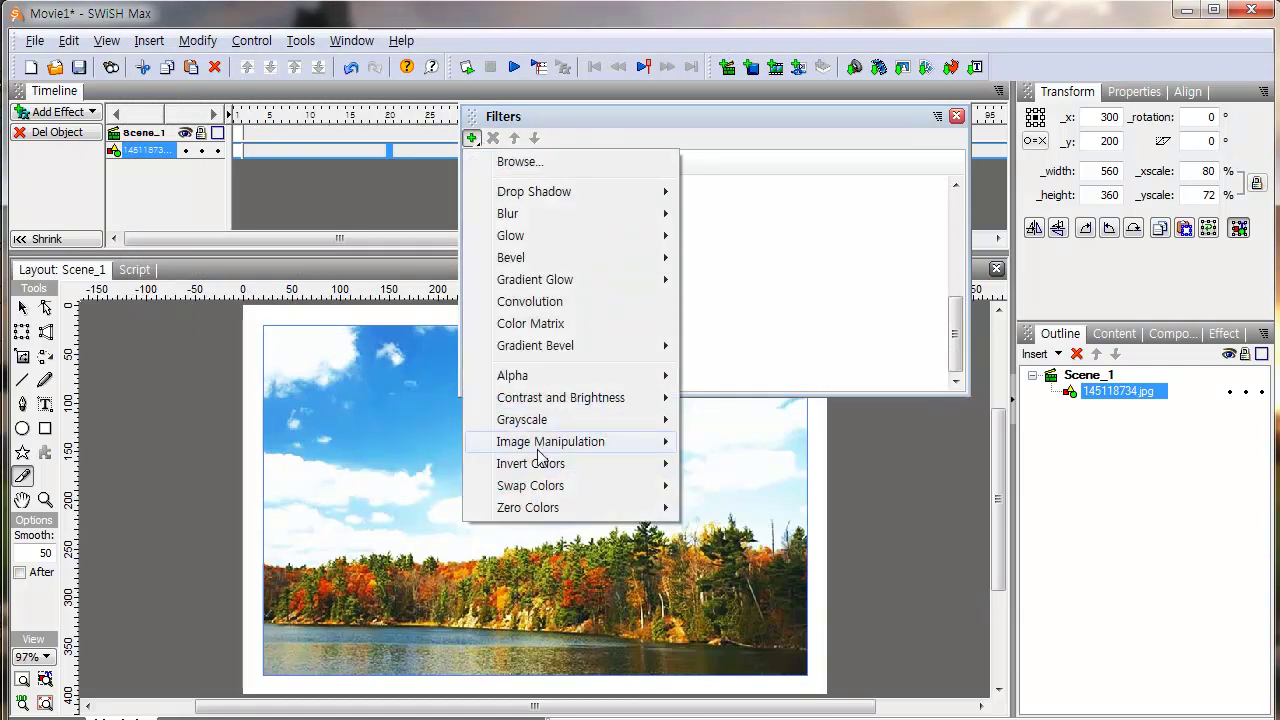
{"action": "mouse_move", "coordinate": [545, 465]}
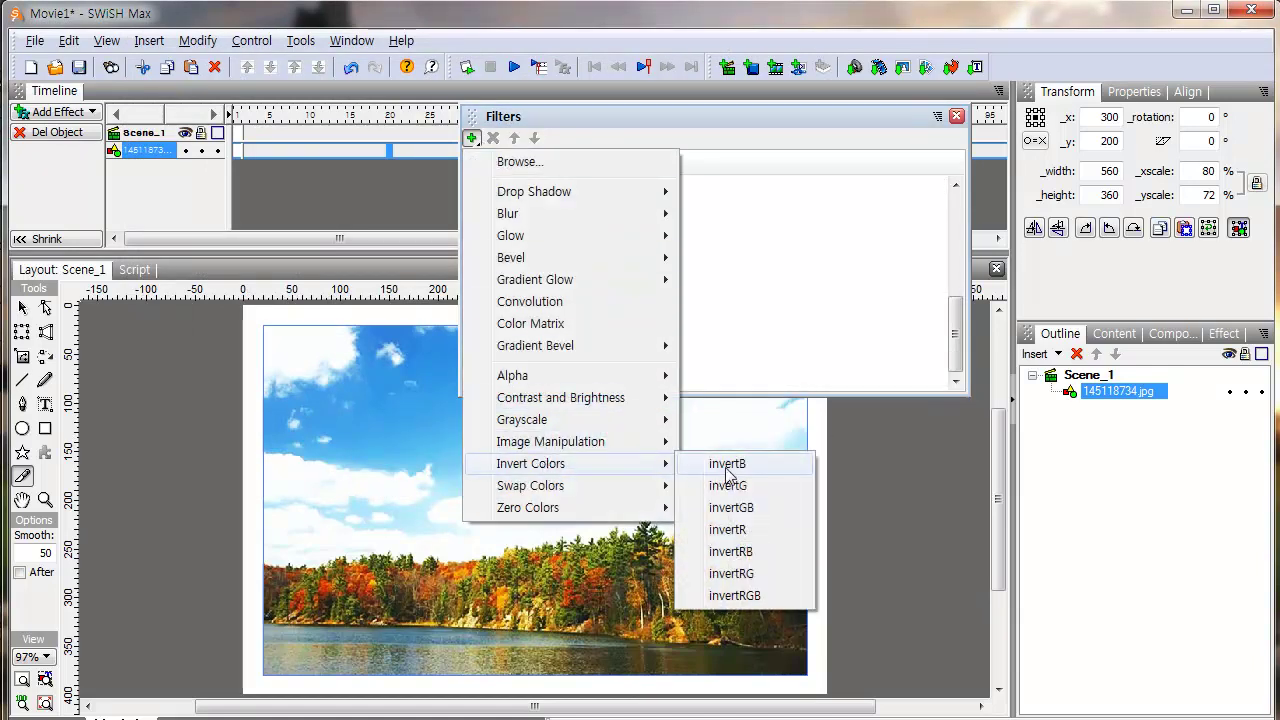
{"action": "left_click", "coordinate": [726, 466]}
{"action": "left_click", "coordinate": [472, 70]}
{"action": "left_click_drag", "start_coordinate": [383, 3], "coordinate": [489, 88]}
{"action": "left_click", "coordinate": [669, 82]}
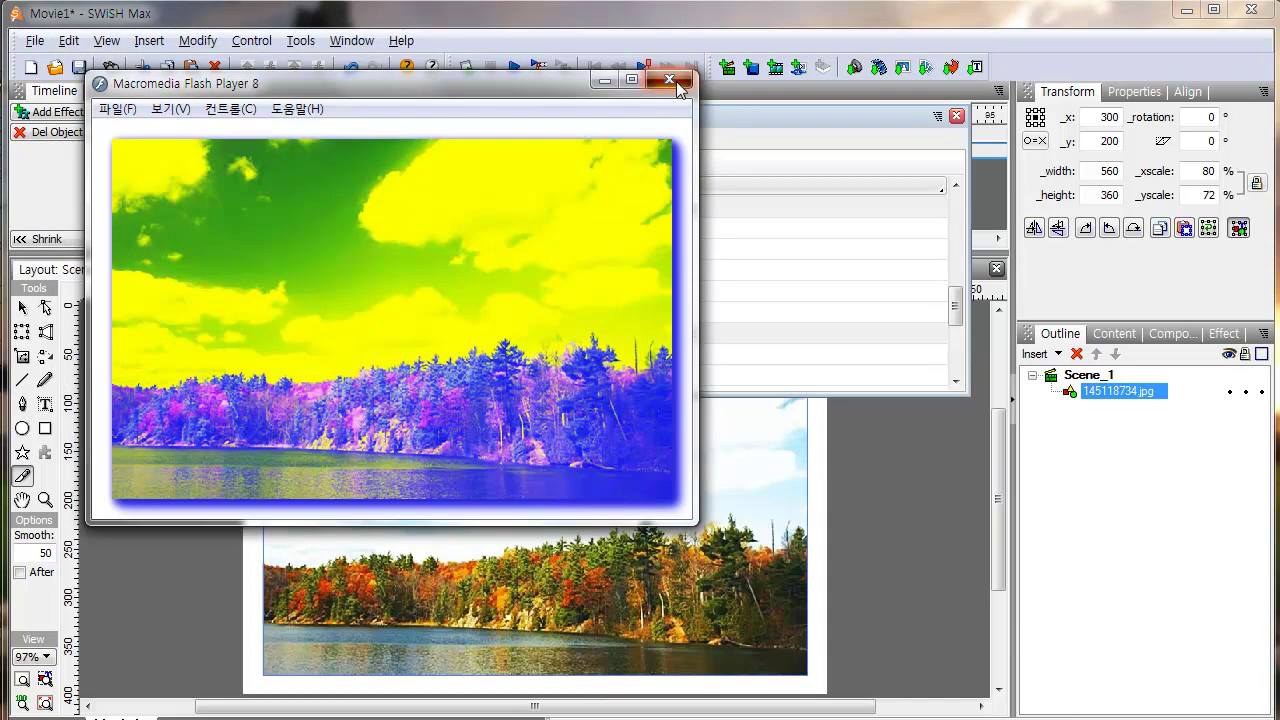
Step: Replace the invertB filter with the invertRGB Invert Colors preset and preview the movie in the player
{"action": "left_click", "coordinate": [493, 139]}
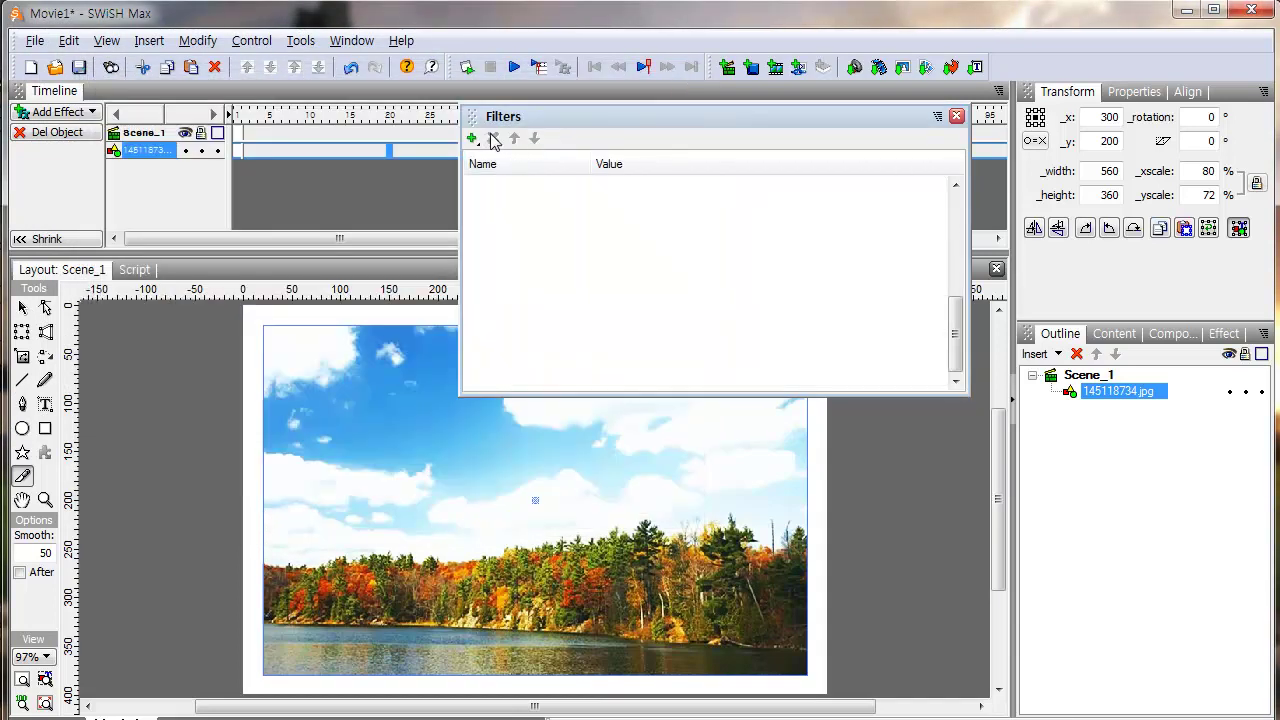
{"action": "left_click", "coordinate": [471, 138]}
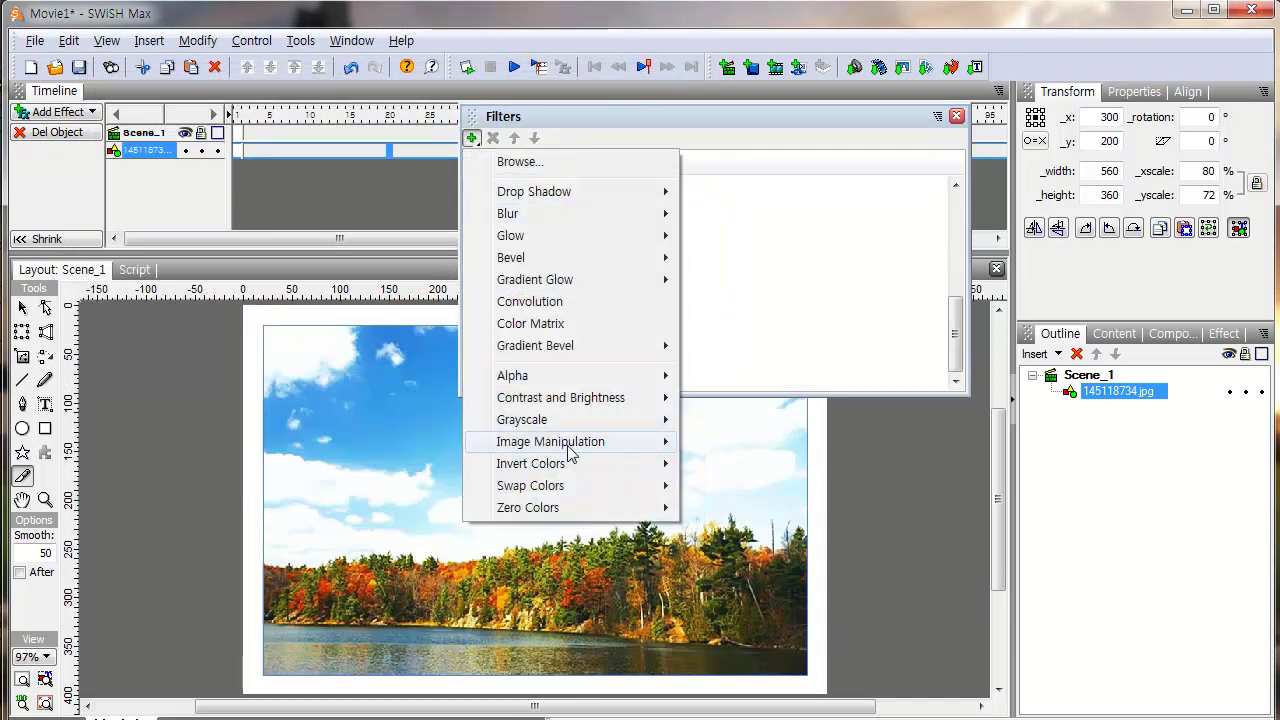
{"action": "mouse_move", "coordinate": [576, 450]}
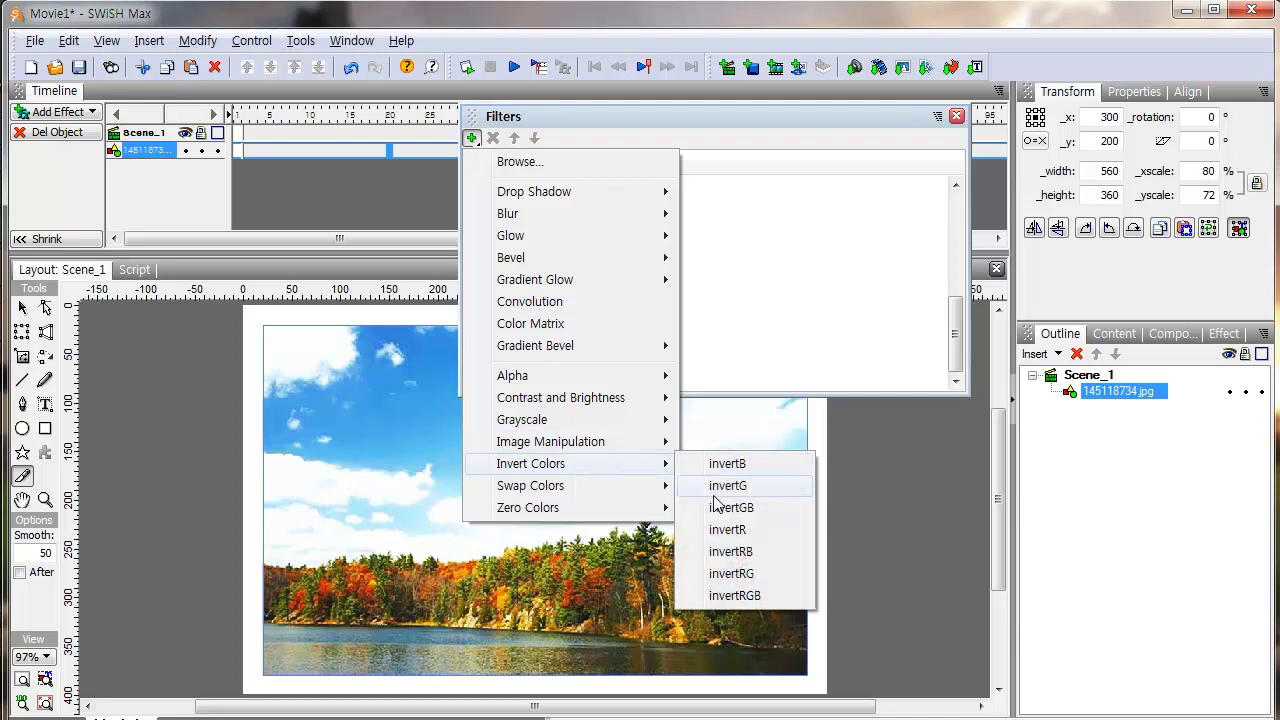
{"action": "left_click", "coordinate": [728, 595]}
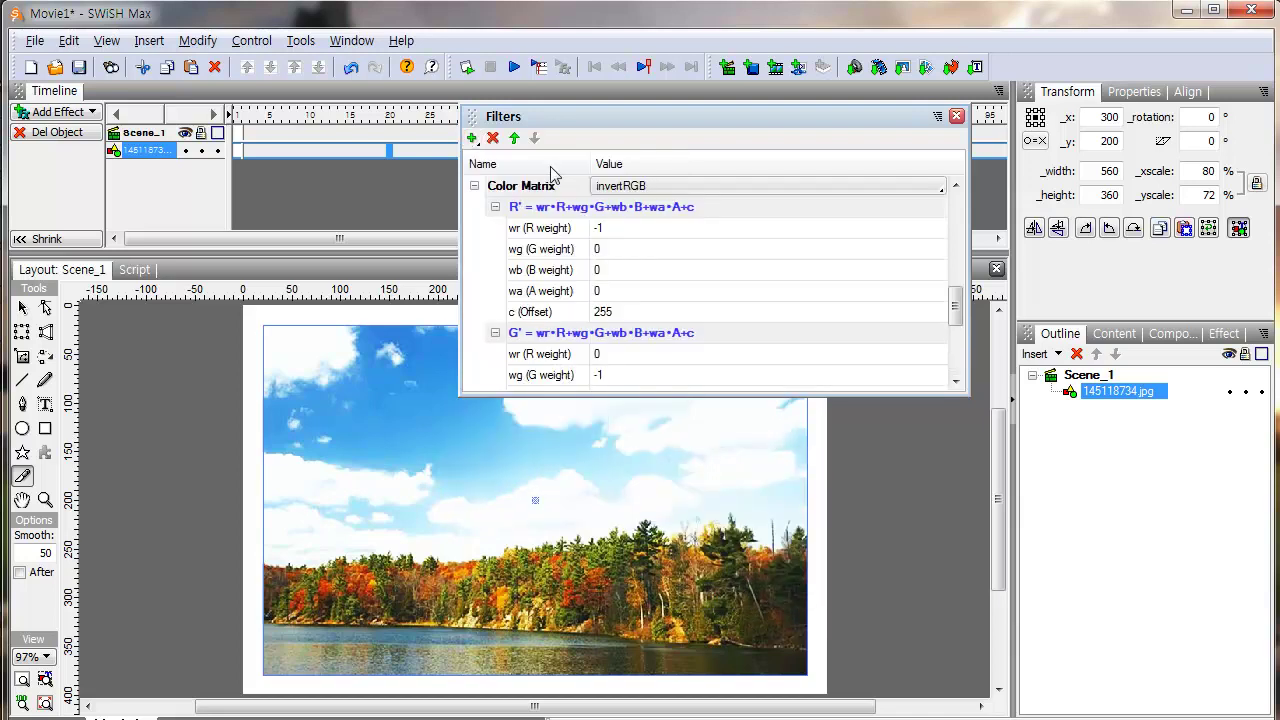
{"action": "left_click", "coordinate": [466, 67]}
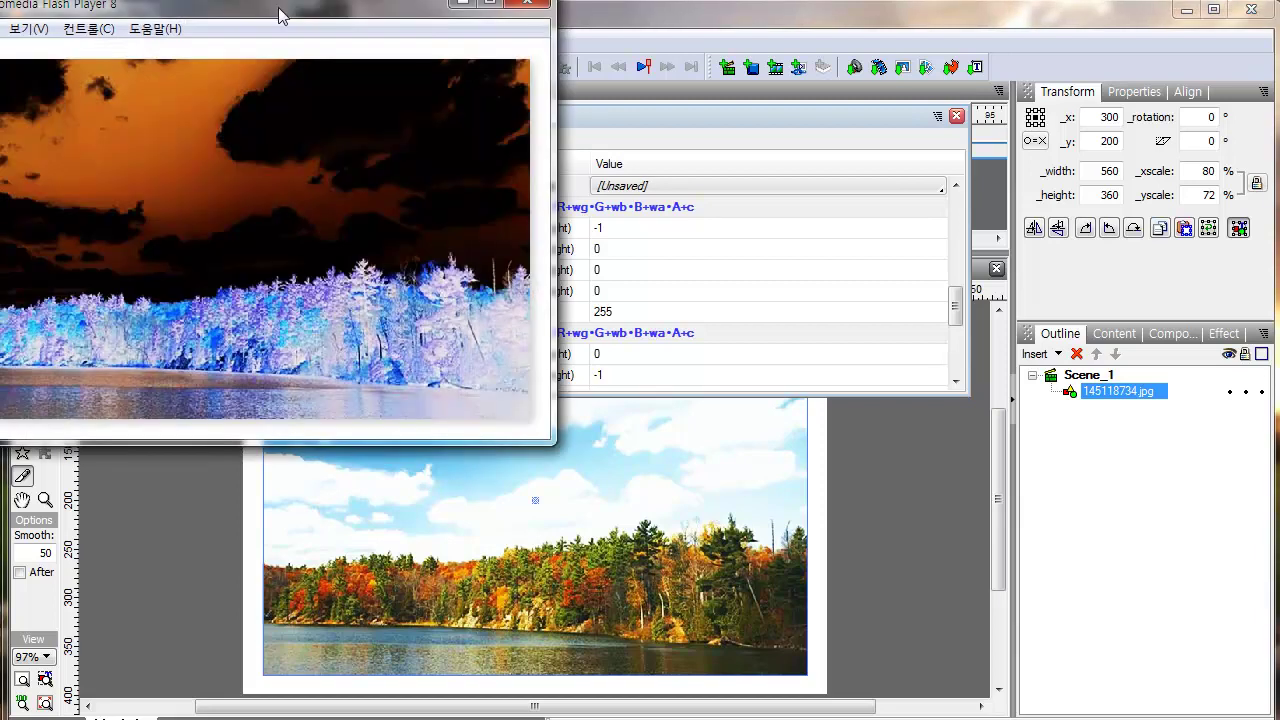
{"action": "left_click_drag", "start_coordinate": [280, 15], "coordinate": [471, 55]}
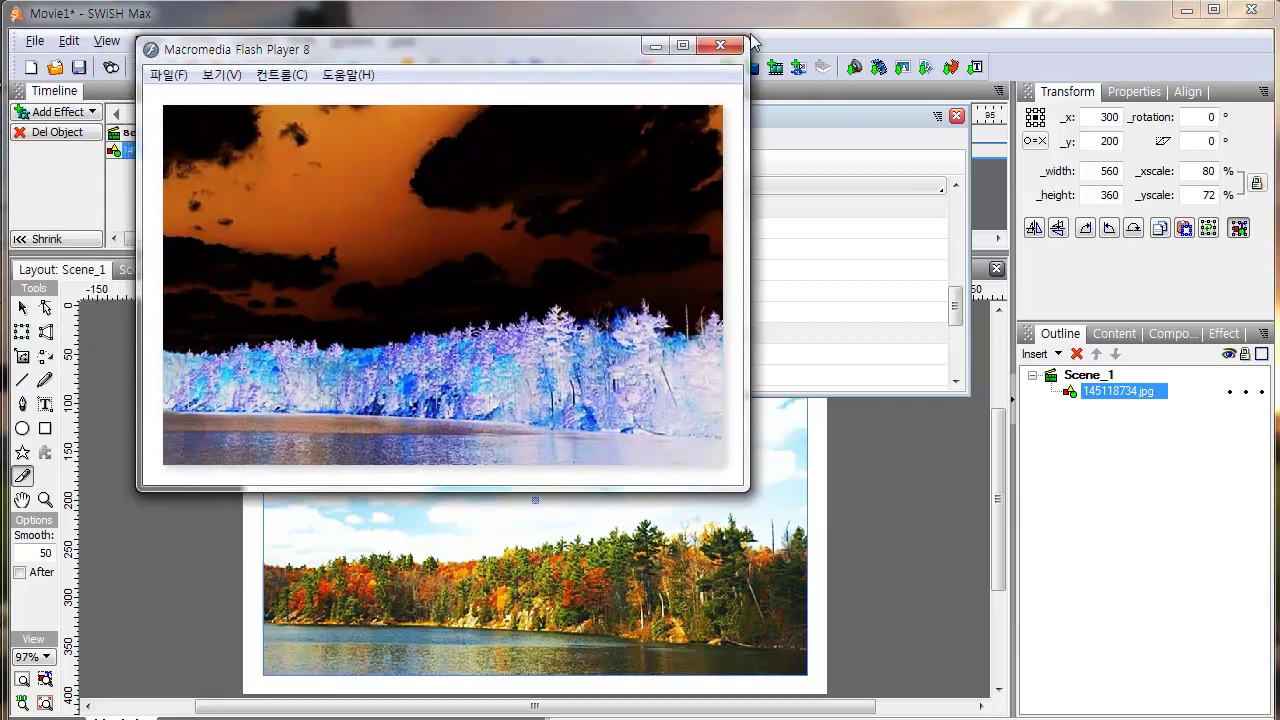
{"action": "left_click", "coordinate": [720, 45]}
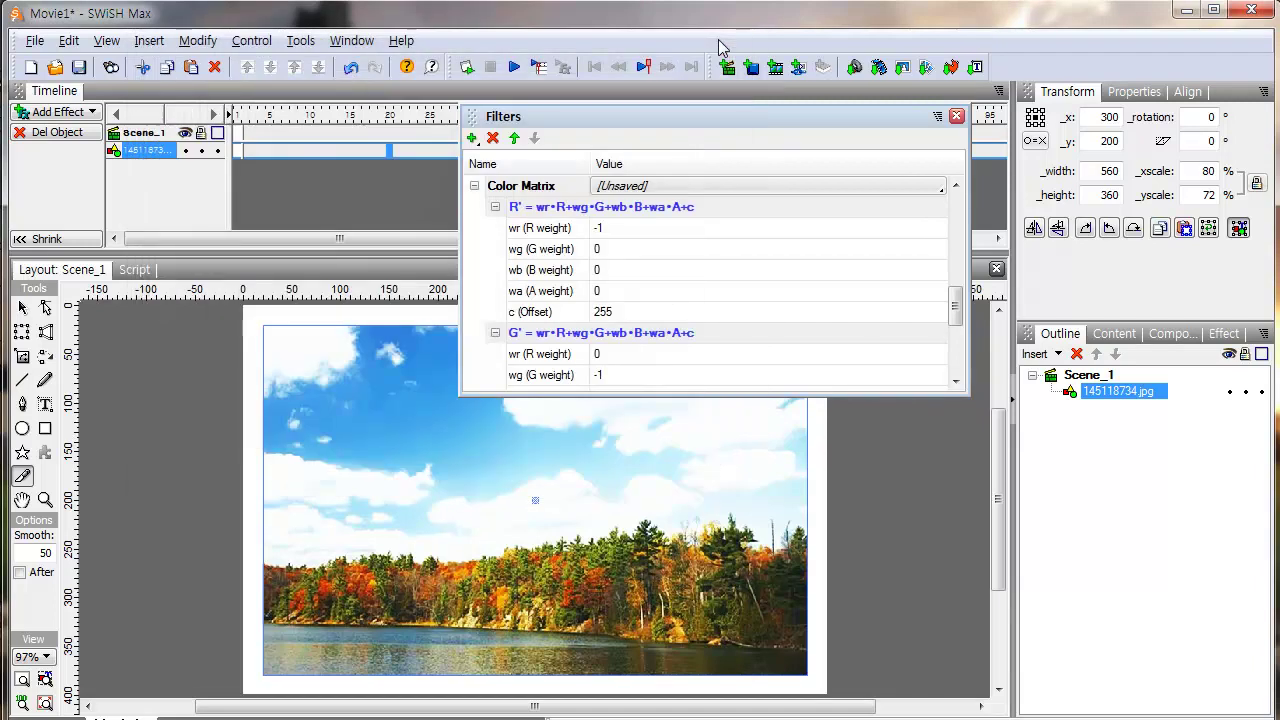
Step: Replace the invertRGB filter with the swapBG Swap Colors preset, preview the movie, and remove the swapBG filter from the image
{"action": "left_click", "coordinate": [493, 139]}
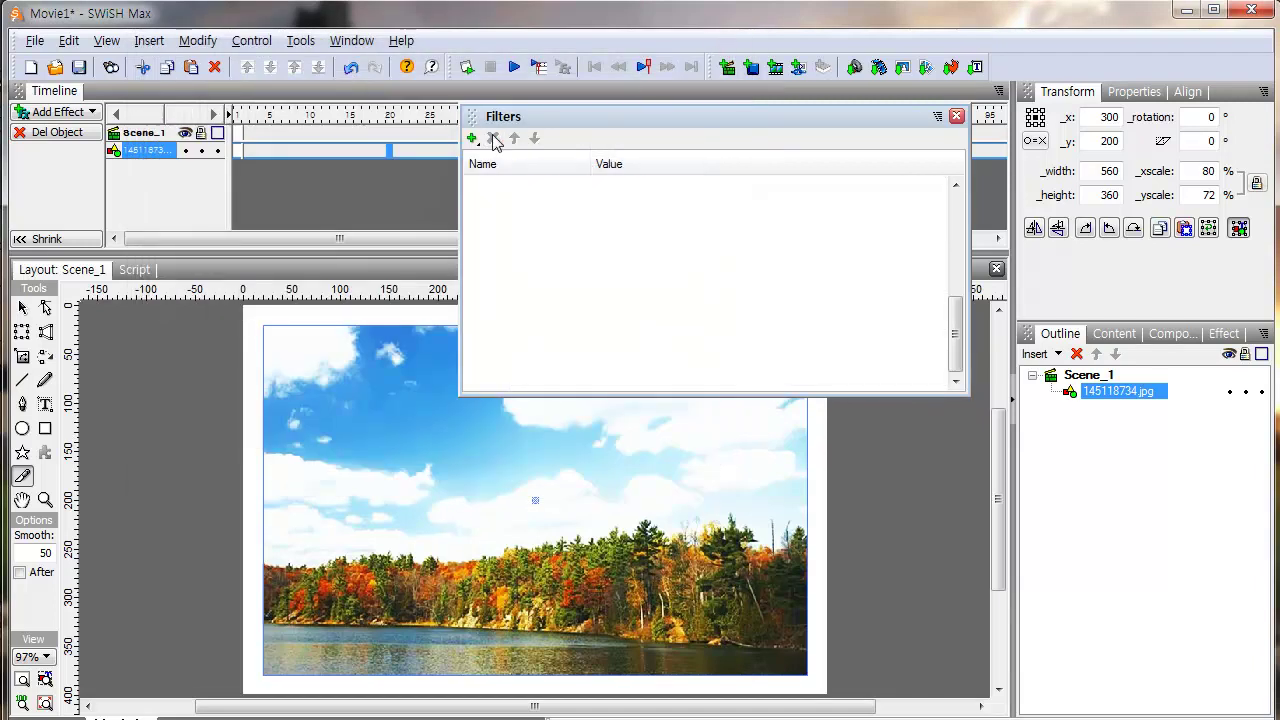
{"action": "left_click", "coordinate": [471, 139]}
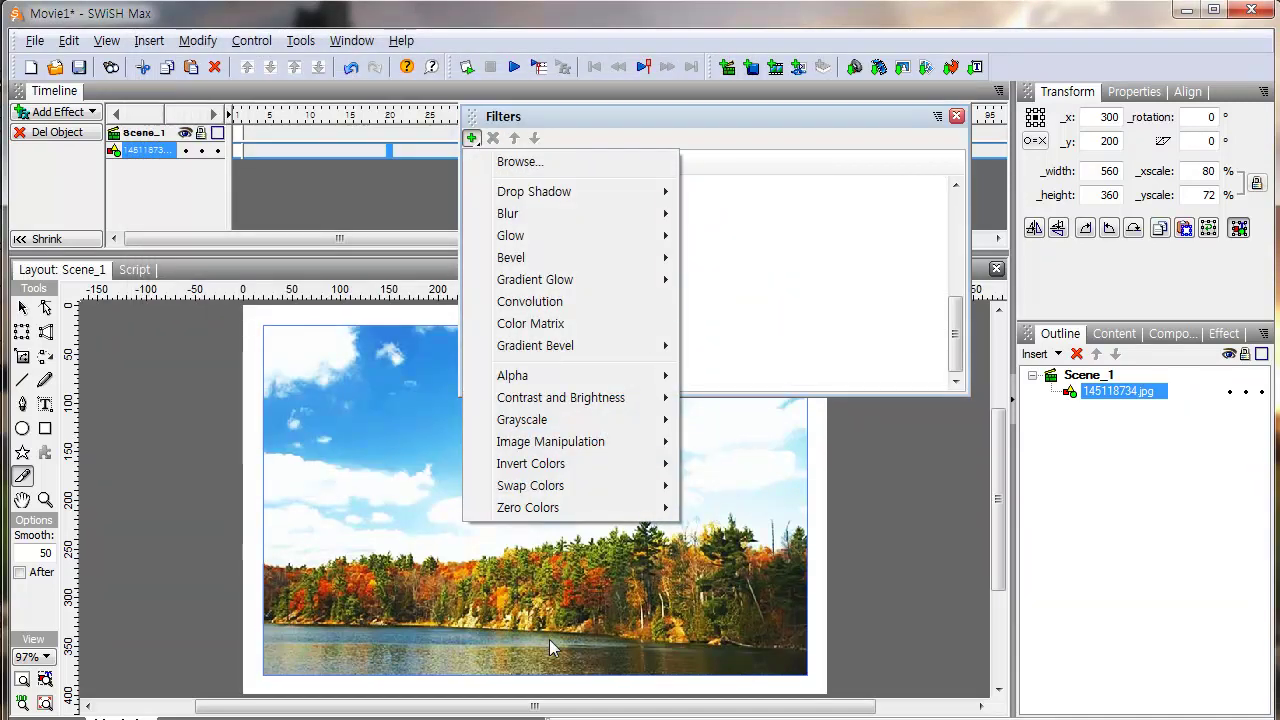
{"action": "mouse_move", "coordinate": [580, 488]}
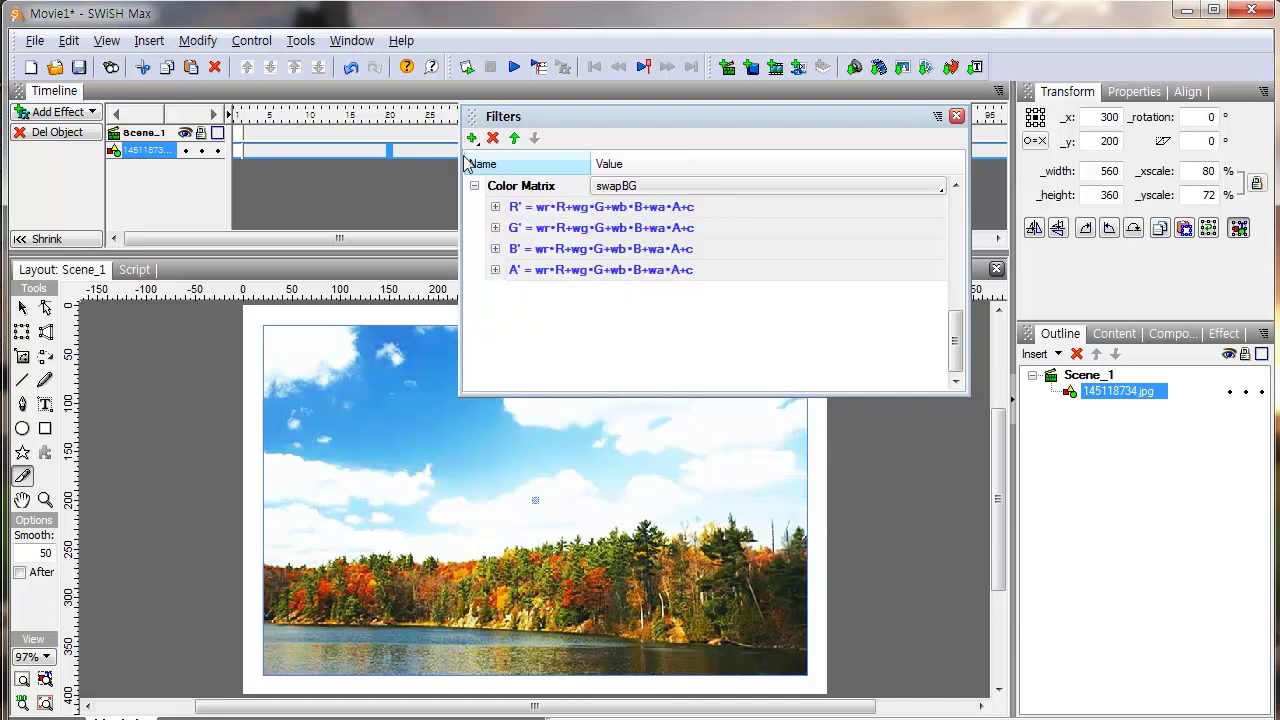
{"action": "left_click", "coordinate": [466, 67]}
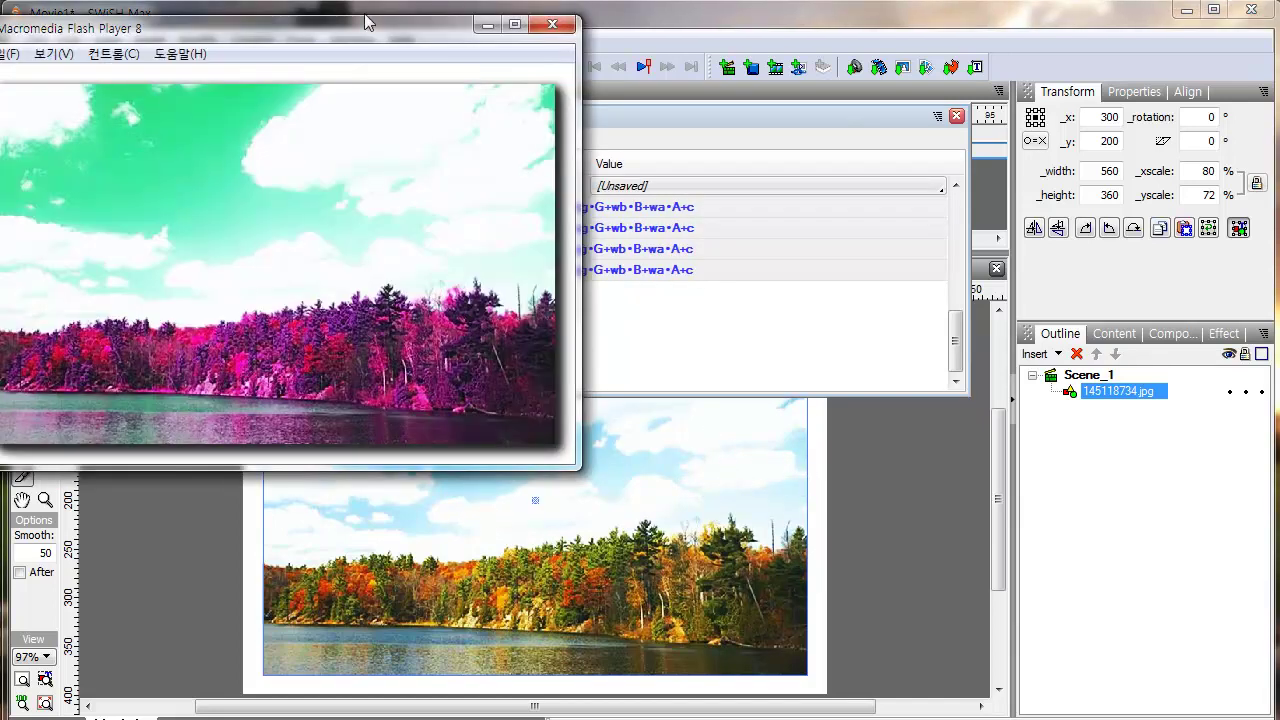
{"action": "left_click_drag", "start_coordinate": [368, 37], "coordinate": [476, 85]}
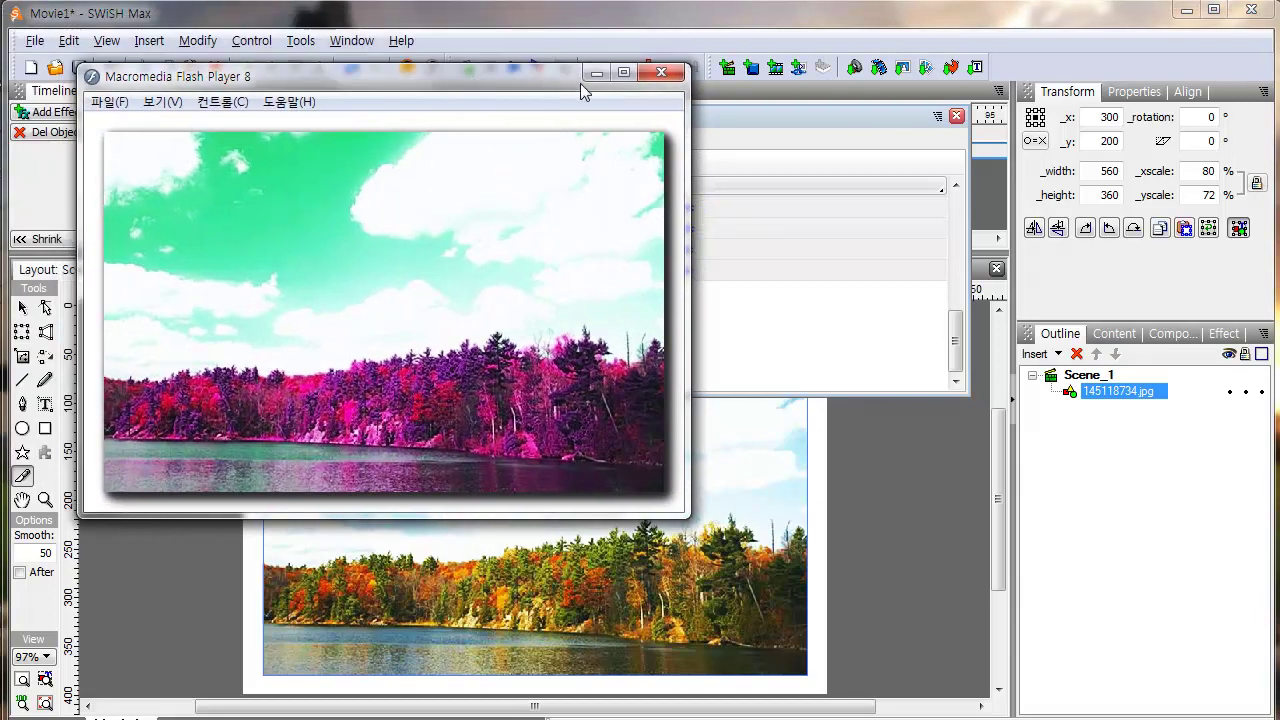
{"action": "left_click", "coordinate": [661, 74]}
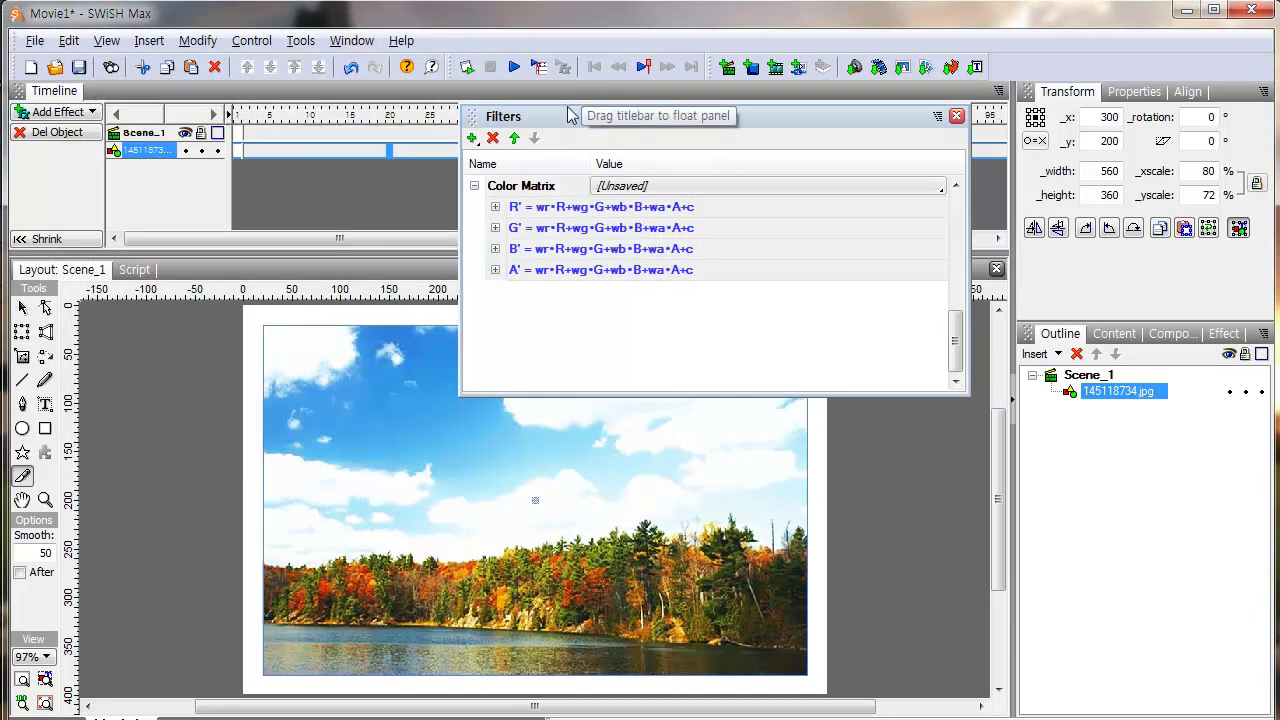
{"action": "left_click", "coordinate": [492, 138]}
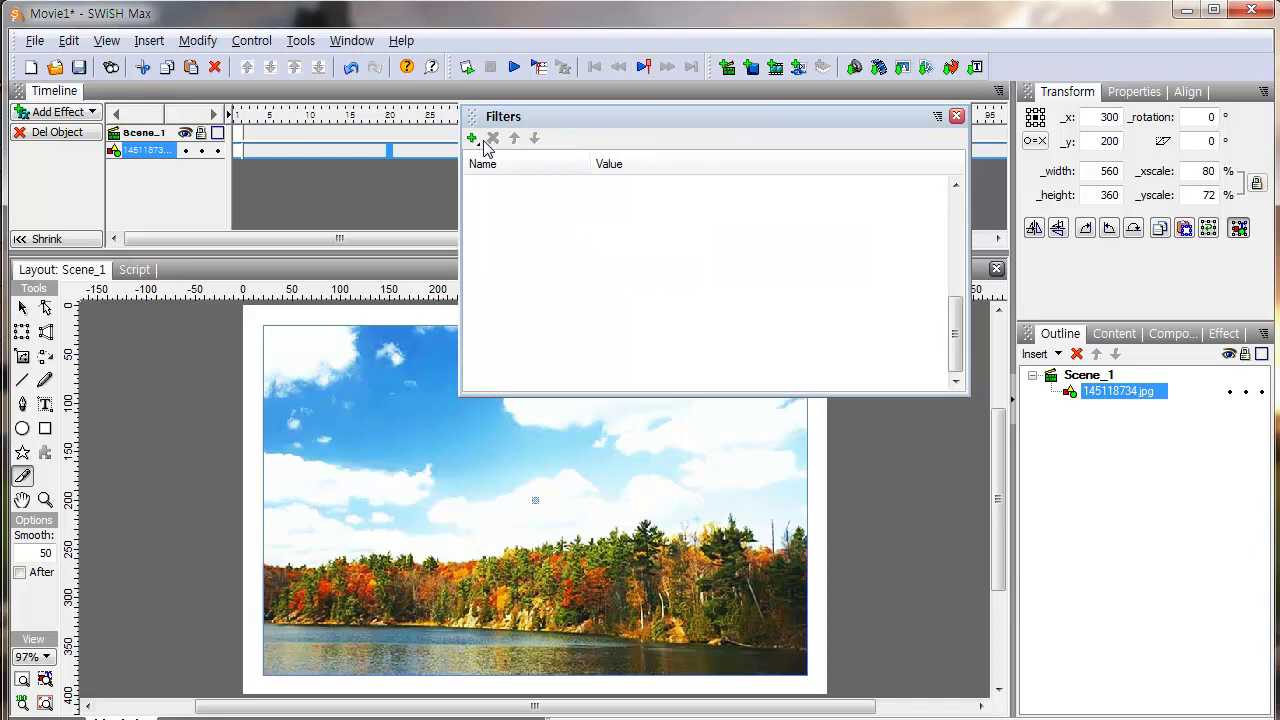
Step: Apply the swapGBR Swap Colors preset to the image, preview the movie in the player, and remove that filter
{"action": "left_click", "coordinate": [472, 139]}
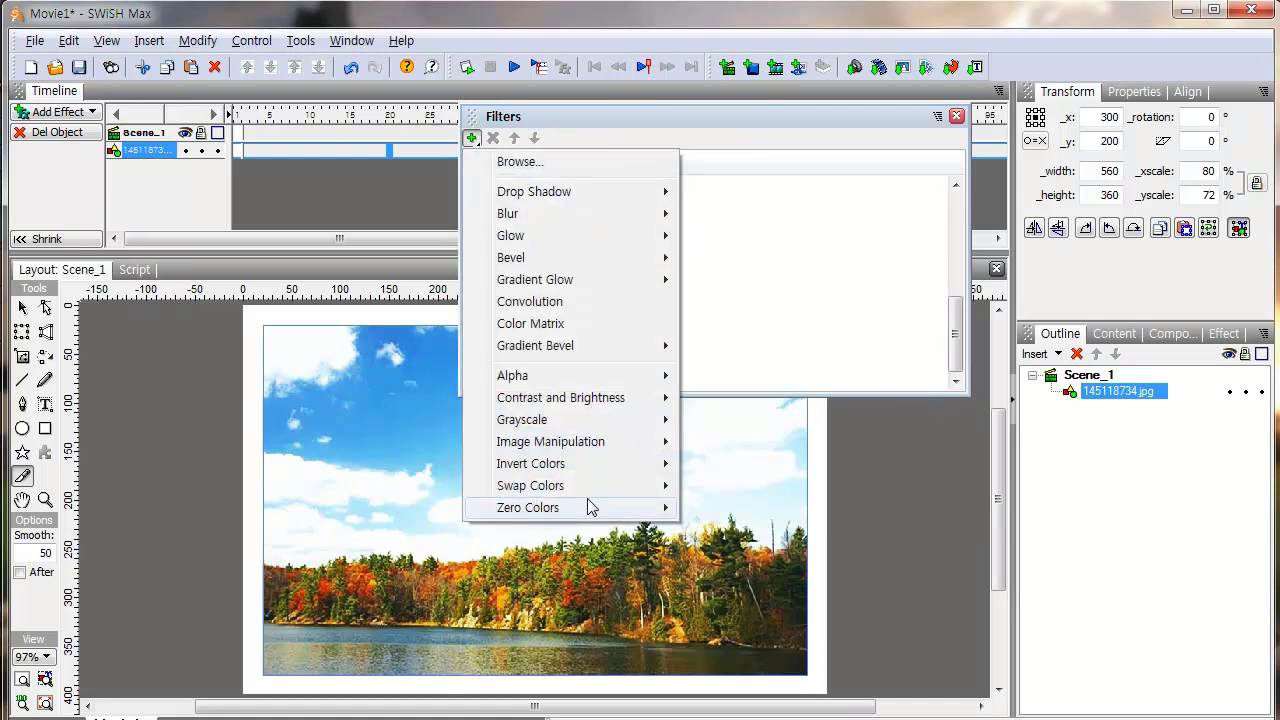
{"action": "mouse_move", "coordinate": [610, 490]}
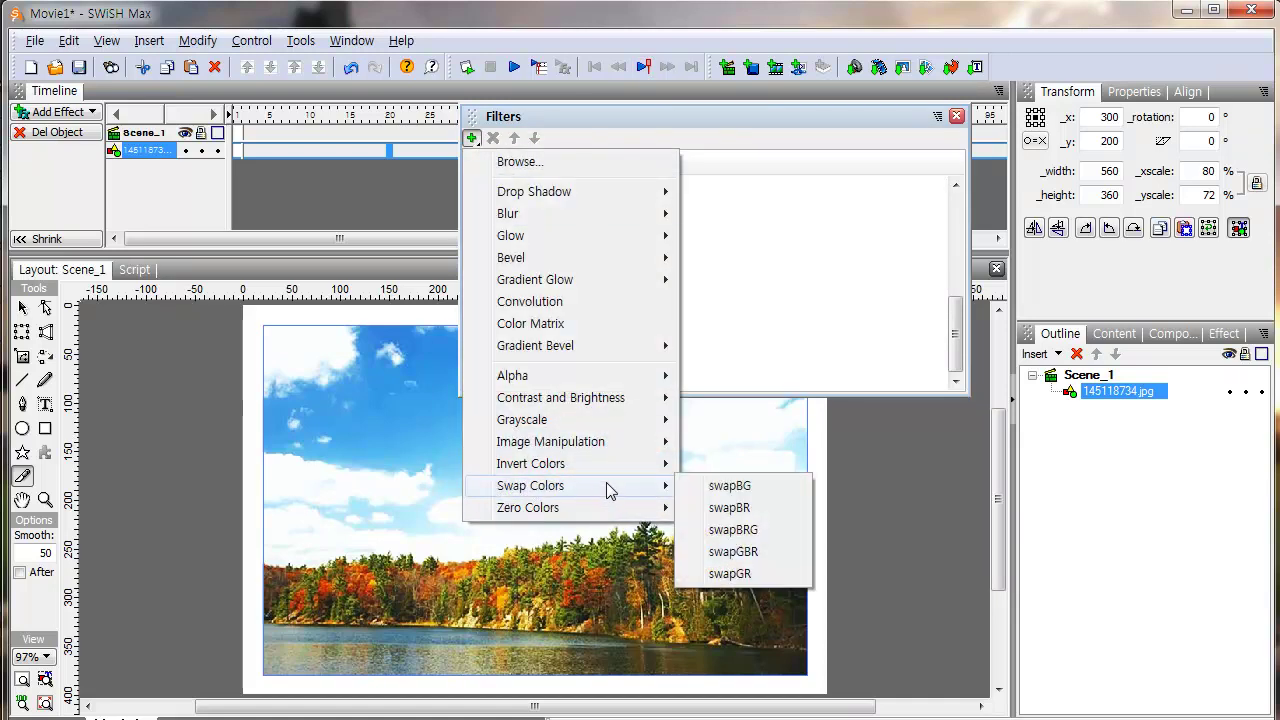
{"action": "left_click", "coordinate": [733, 551]}
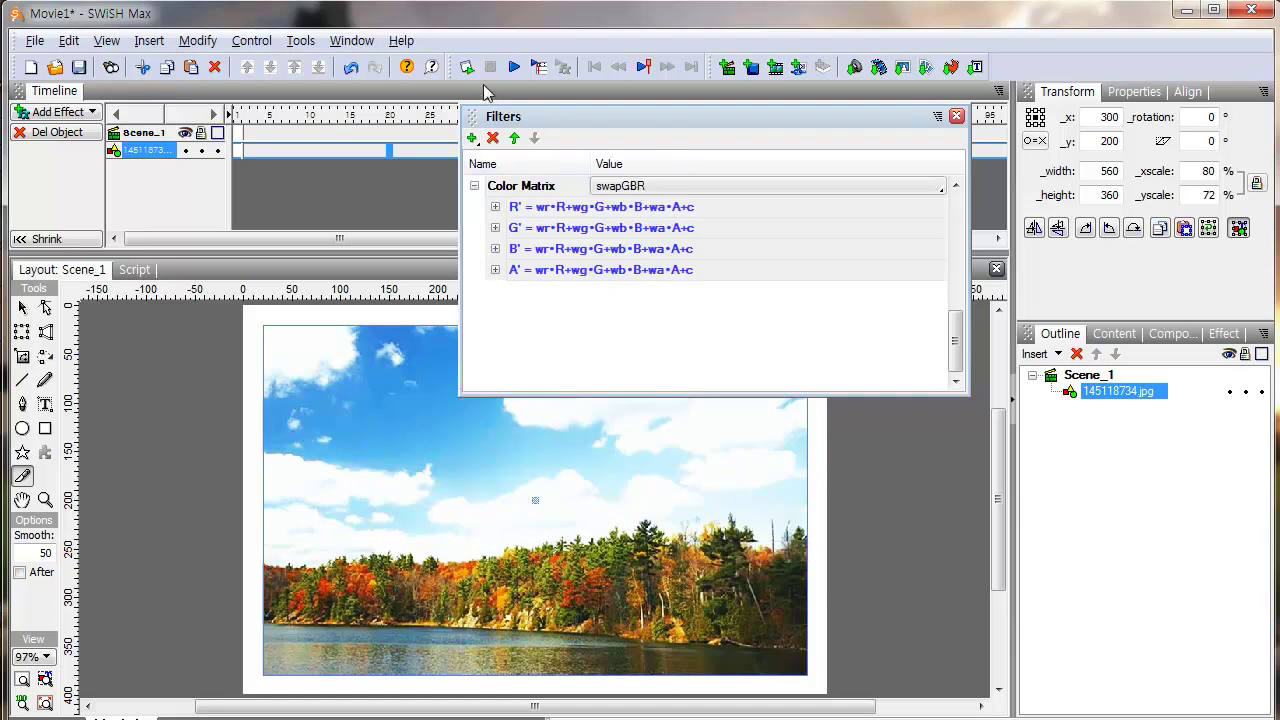
{"action": "left_click", "coordinate": [466, 66]}
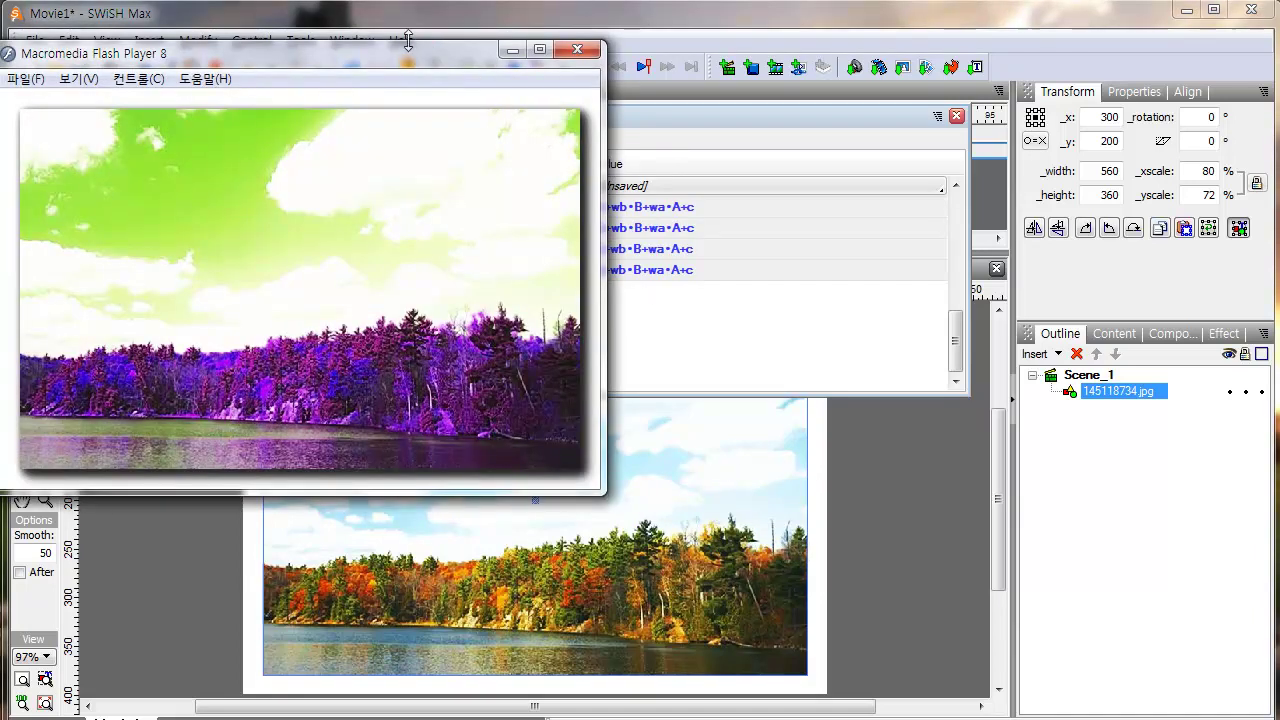
{"action": "left_click", "coordinate": [577, 52]}
{"action": "left_click", "coordinate": [492, 138]}
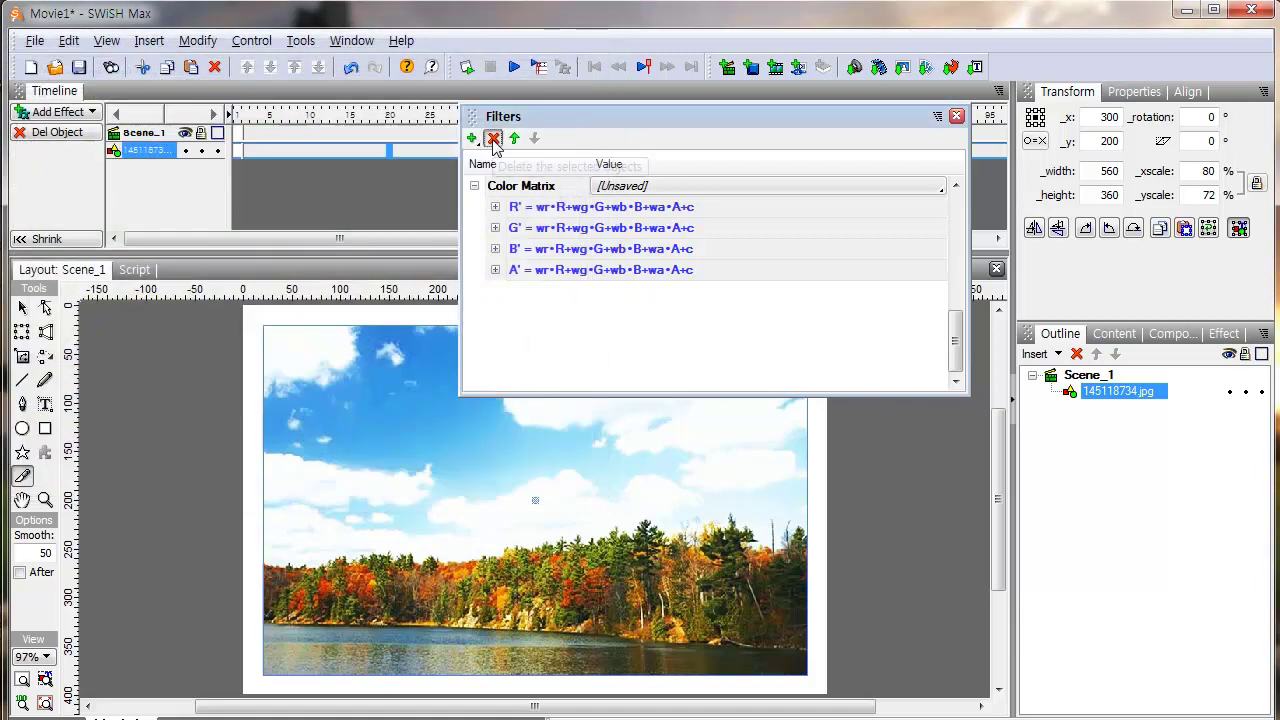
Step: Try the zeroB Zero Colors preset on the image with a movie preview in the player, and remove the filter
{"action": "left_click", "coordinate": [481, 143]}
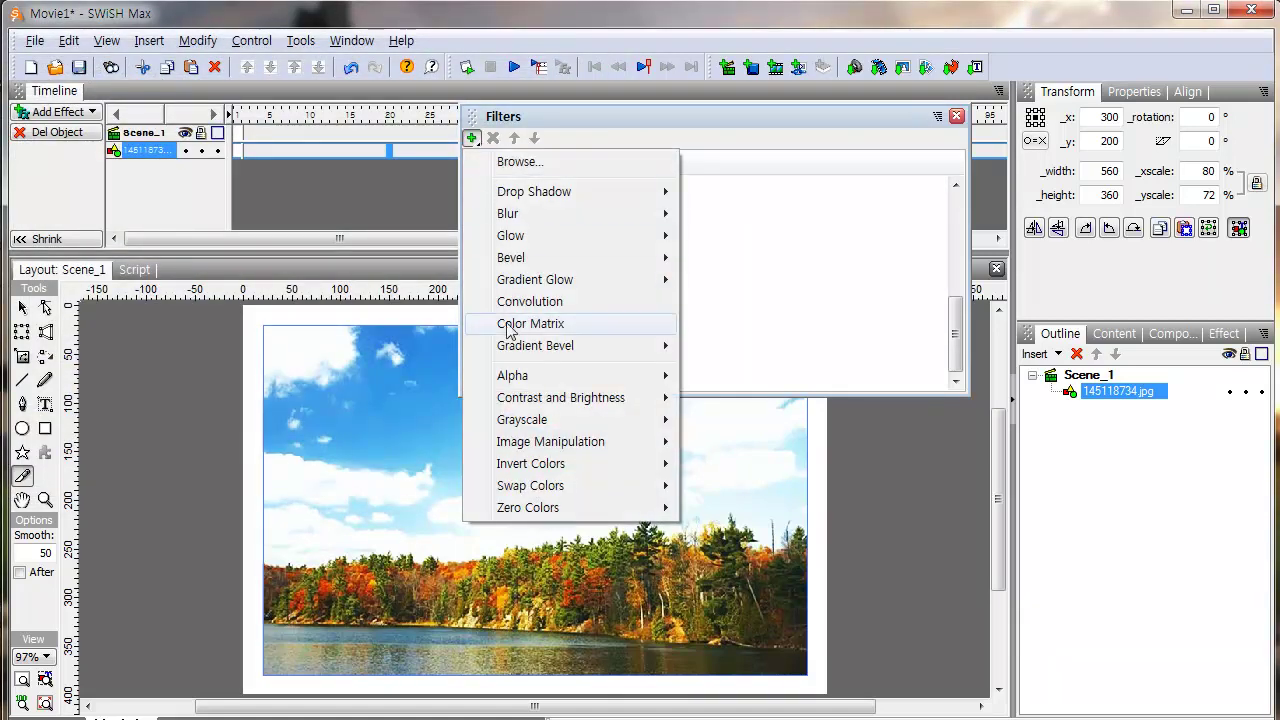
{"action": "mouse_move", "coordinate": [560, 508]}
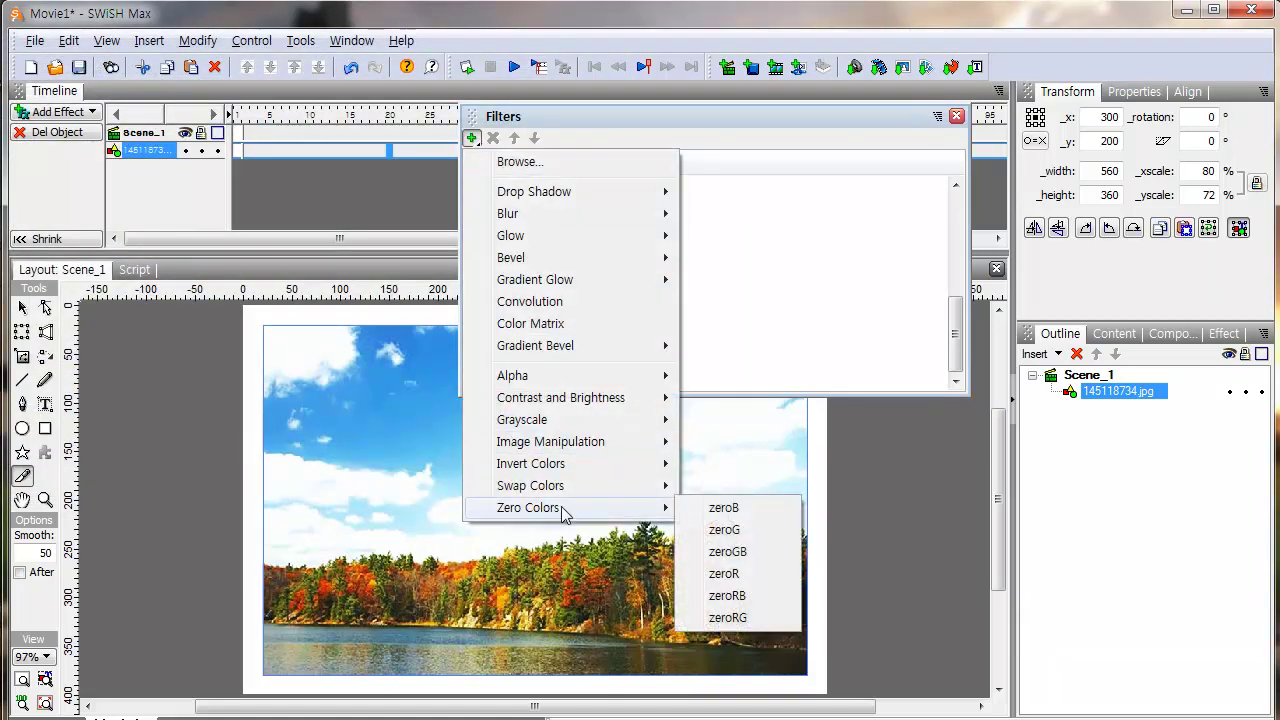
{"action": "left_click", "coordinate": [736, 510]}
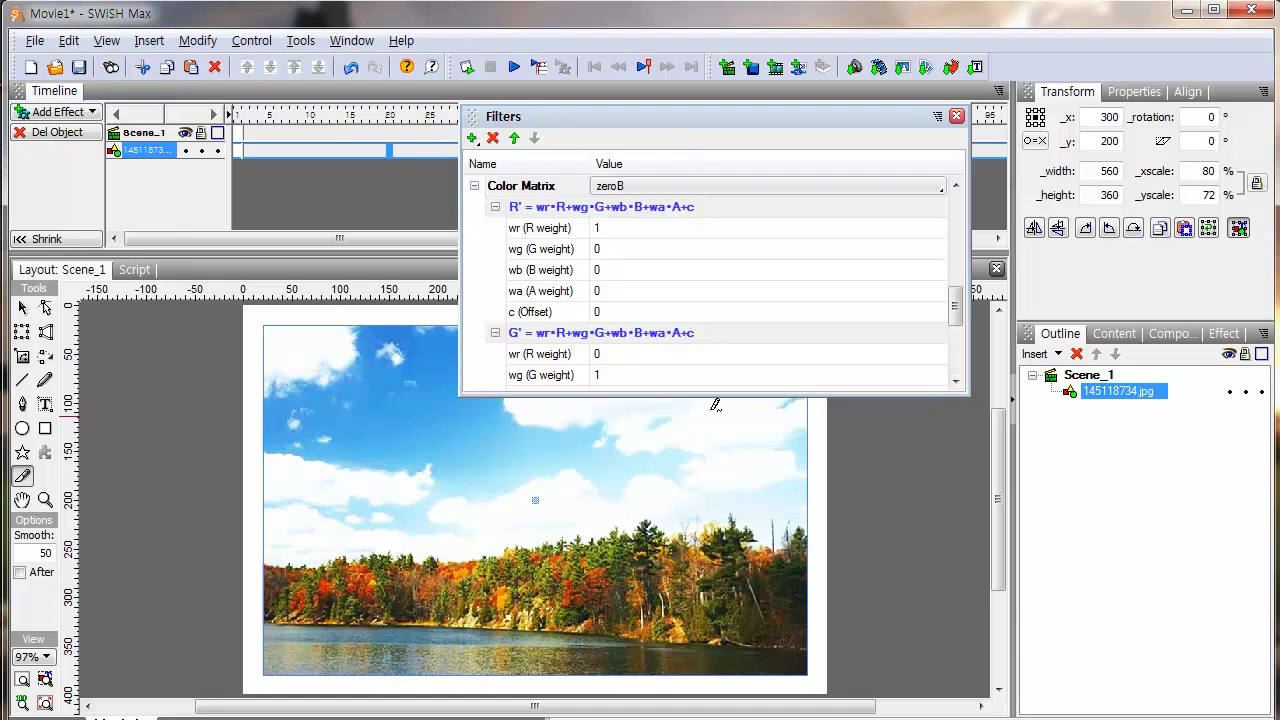
{"action": "left_click", "coordinate": [466, 67]}
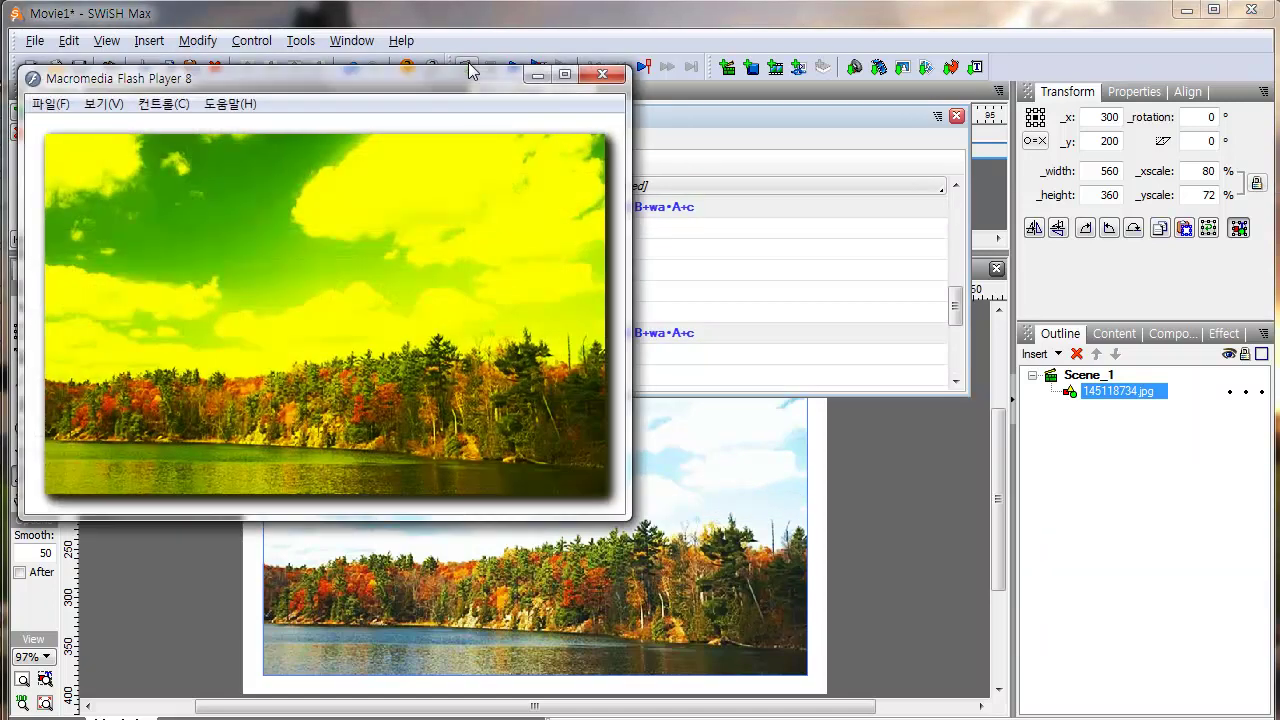
{"action": "left_click", "coordinate": [602, 74]}
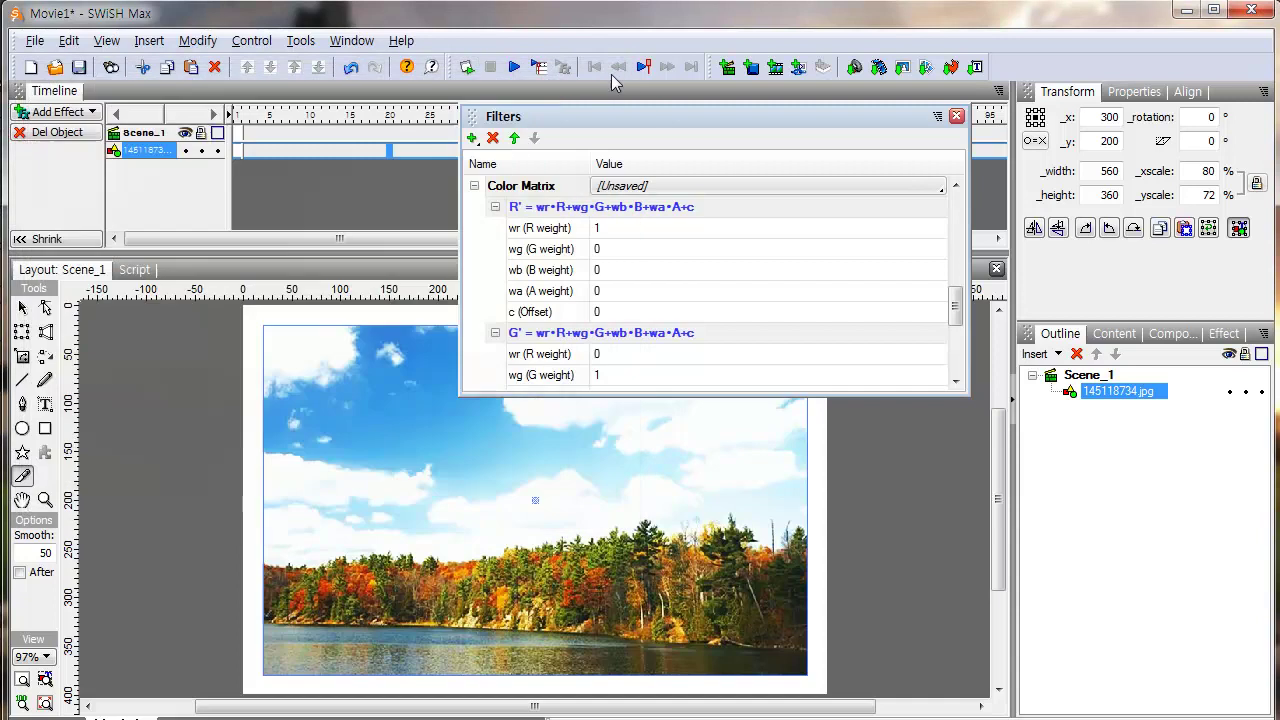
{"action": "left_click", "coordinate": [492, 138]}
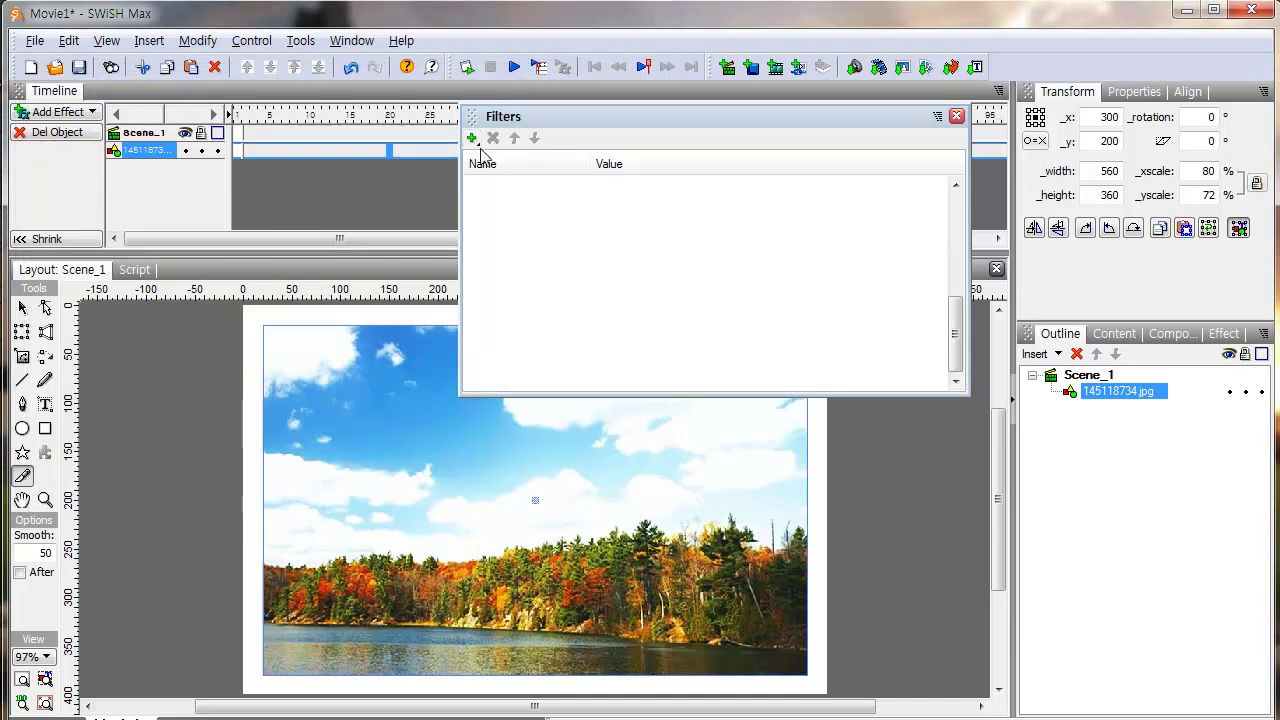
Step: Try the zeroGB Zero Colors preset on the image with a movie preview in the player, and remove the filter
{"action": "left_click", "coordinate": [472, 138]}
{"action": "mouse_move", "coordinate": [598, 507]}
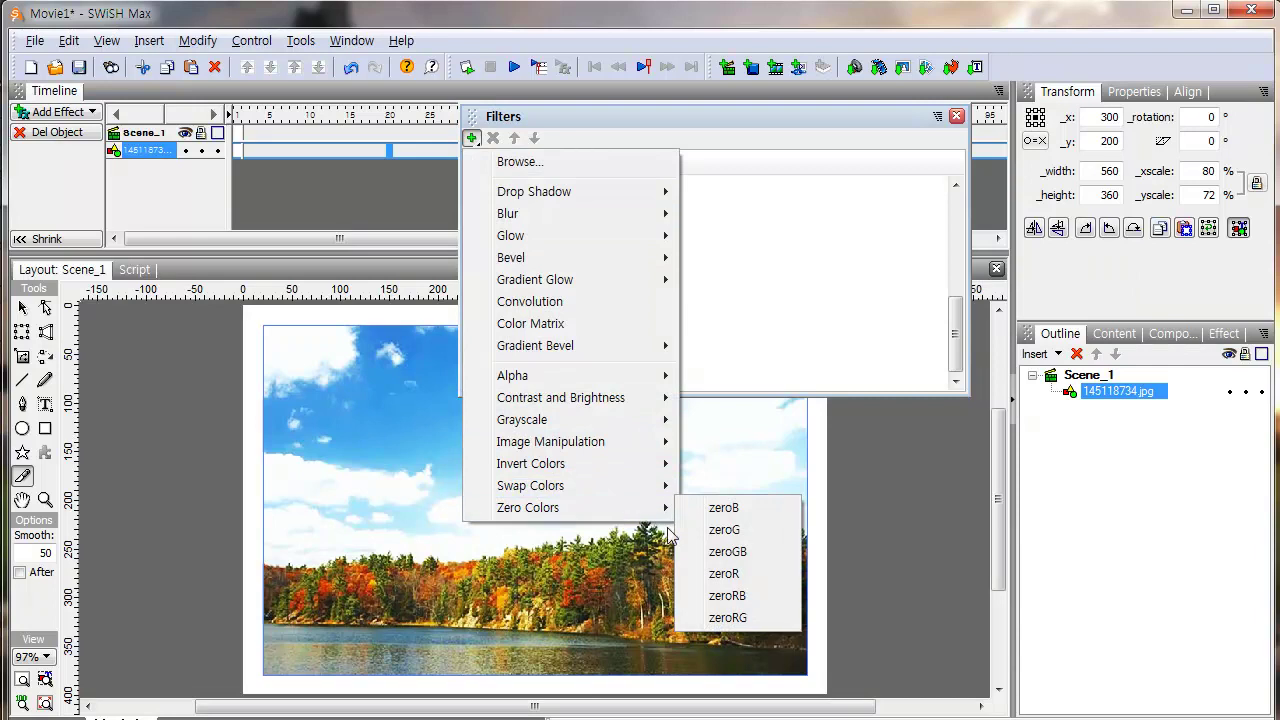
{"action": "left_click", "coordinate": [724, 552]}
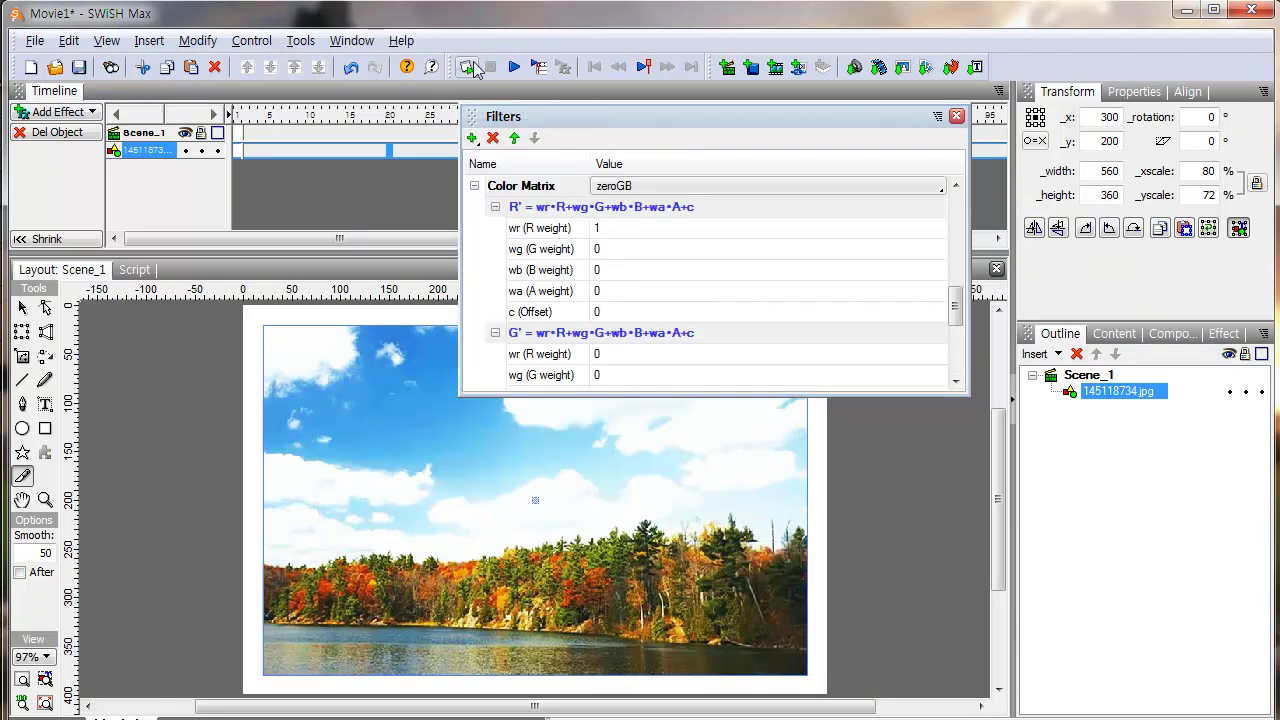
{"action": "left_click", "coordinate": [474, 62]}
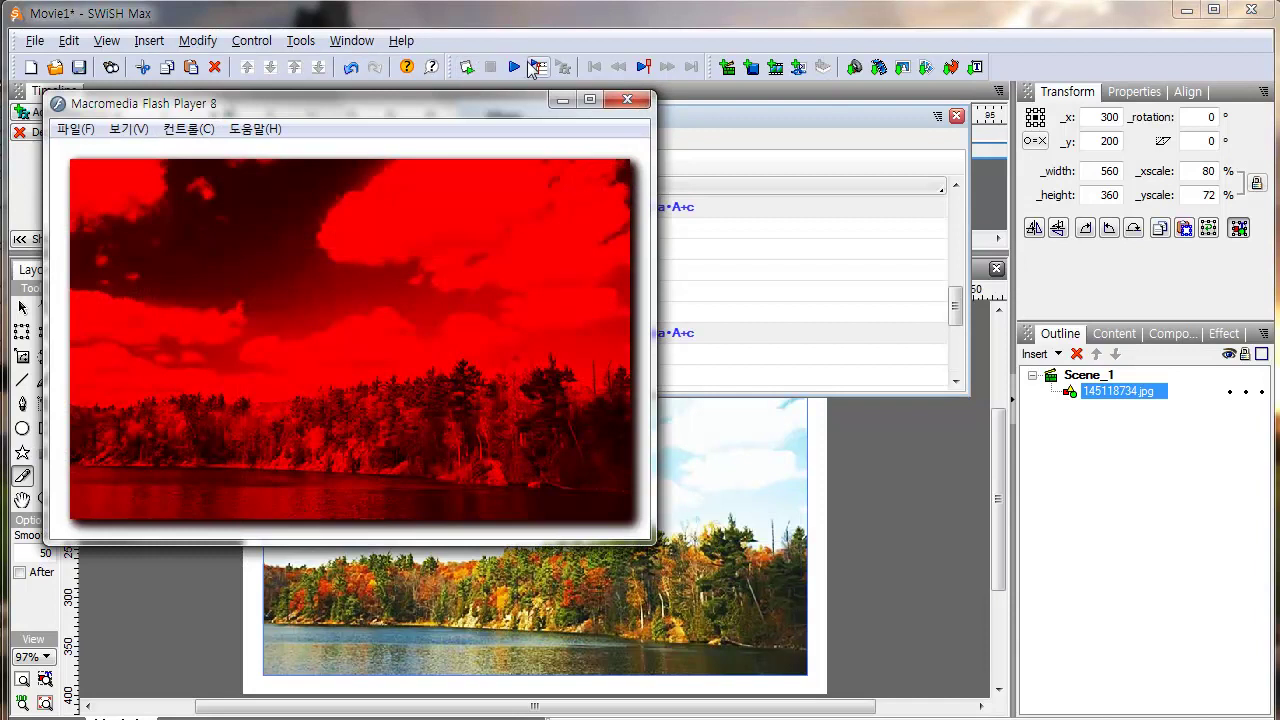
{"action": "left_click", "coordinate": [626, 101]}
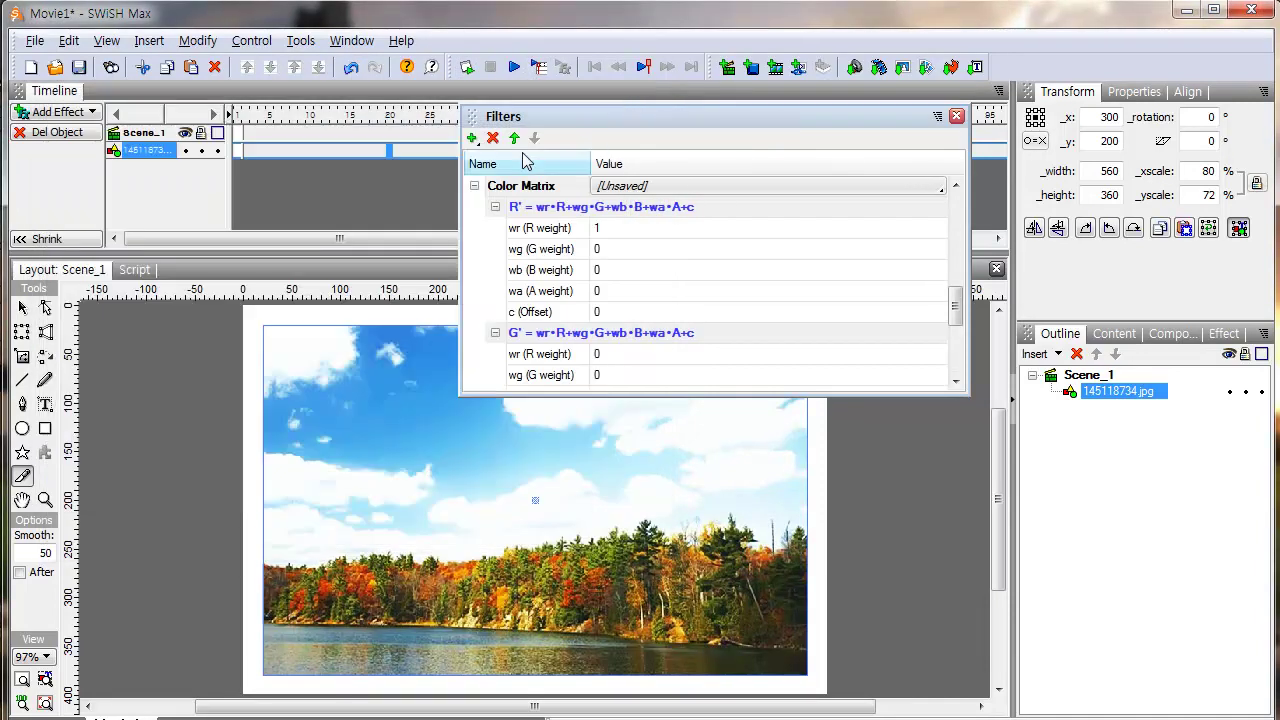
{"action": "left_click", "coordinate": [493, 139]}
Step: Try the zeroRG Zero Colors preset with a movie preview, then remove the filter and preview the movie without it
{"action": "left_click", "coordinate": [472, 139]}
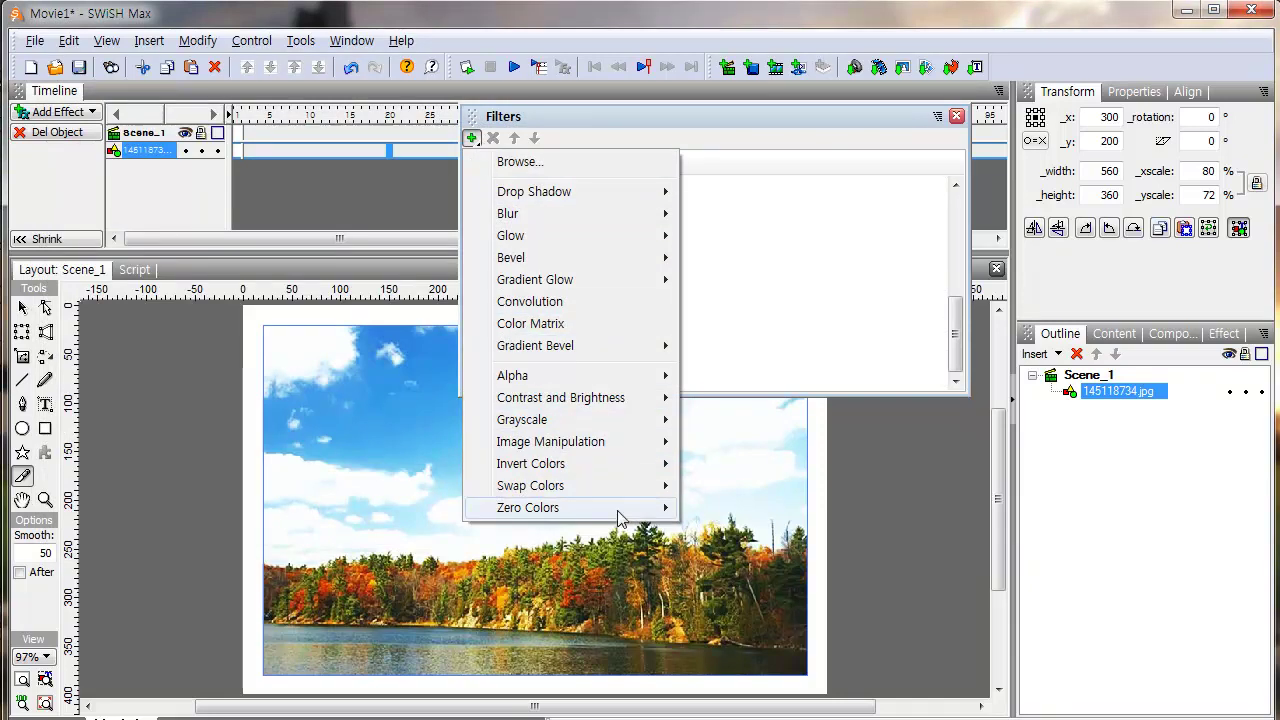
{"action": "mouse_move", "coordinate": [620, 518]}
{"action": "left_click", "coordinate": [728, 615]}
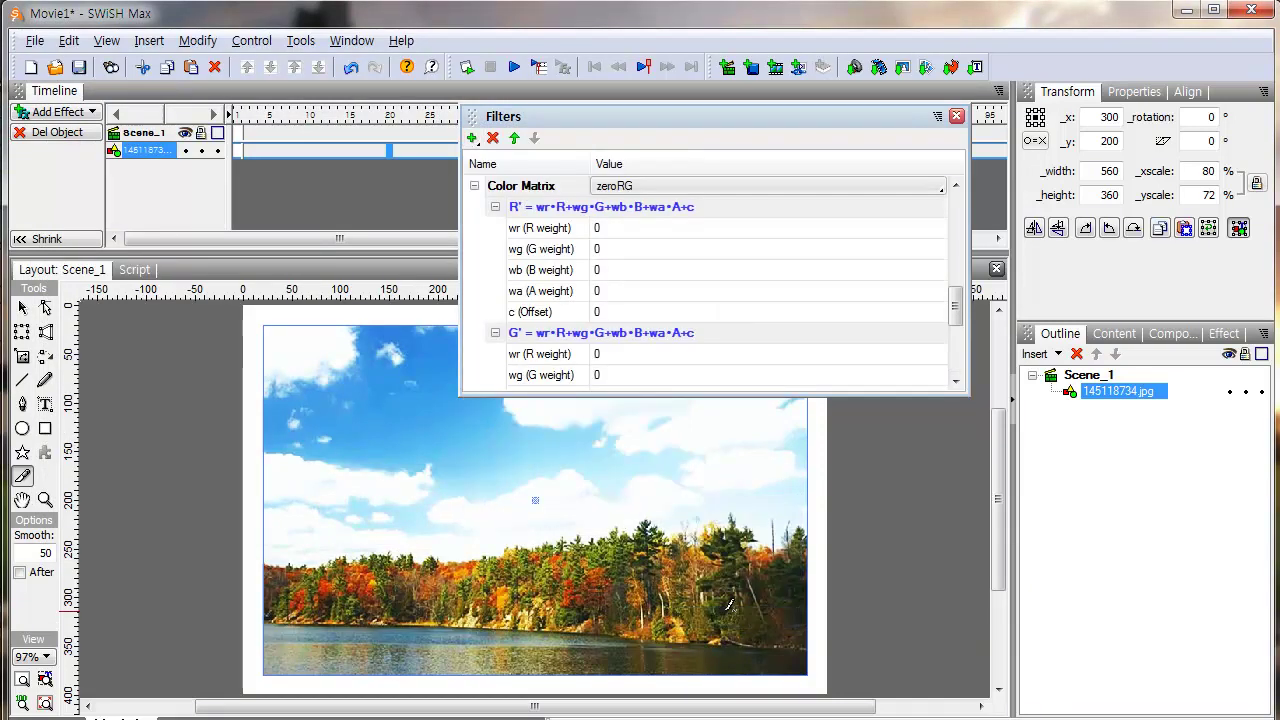
{"action": "left_click", "coordinate": [468, 70]}
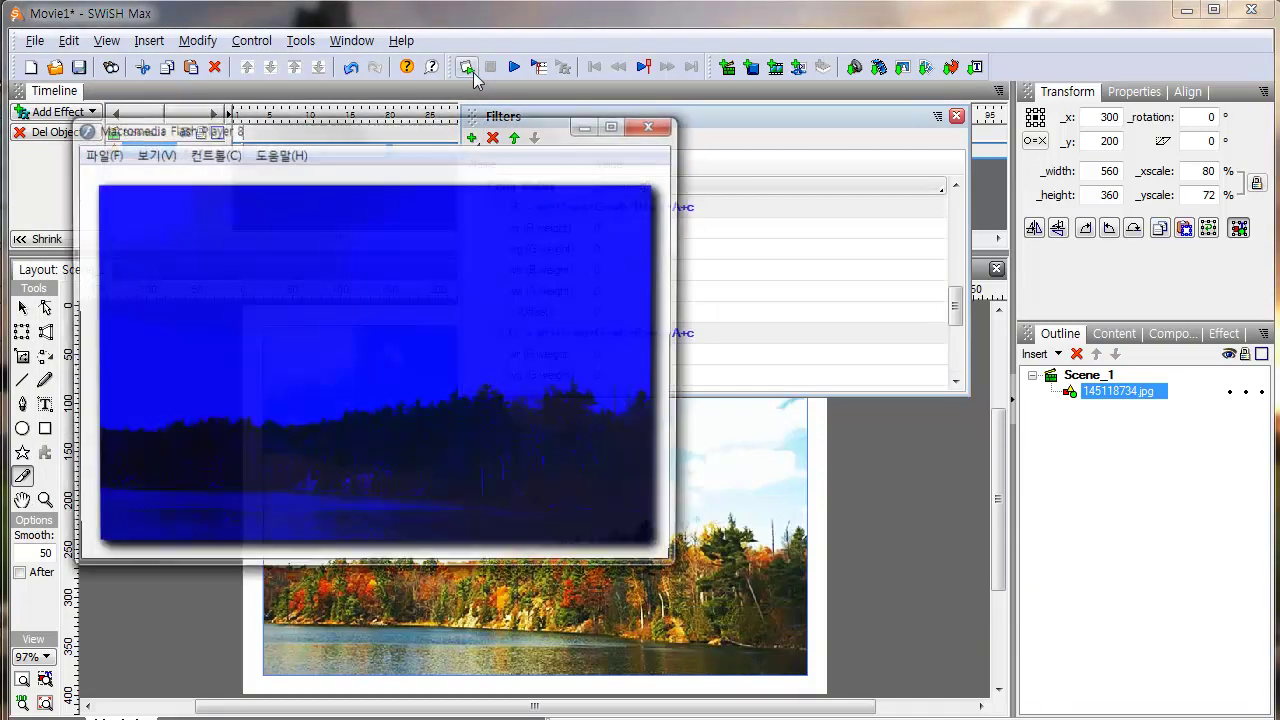
{"action": "left_click", "coordinate": [652, 124]}
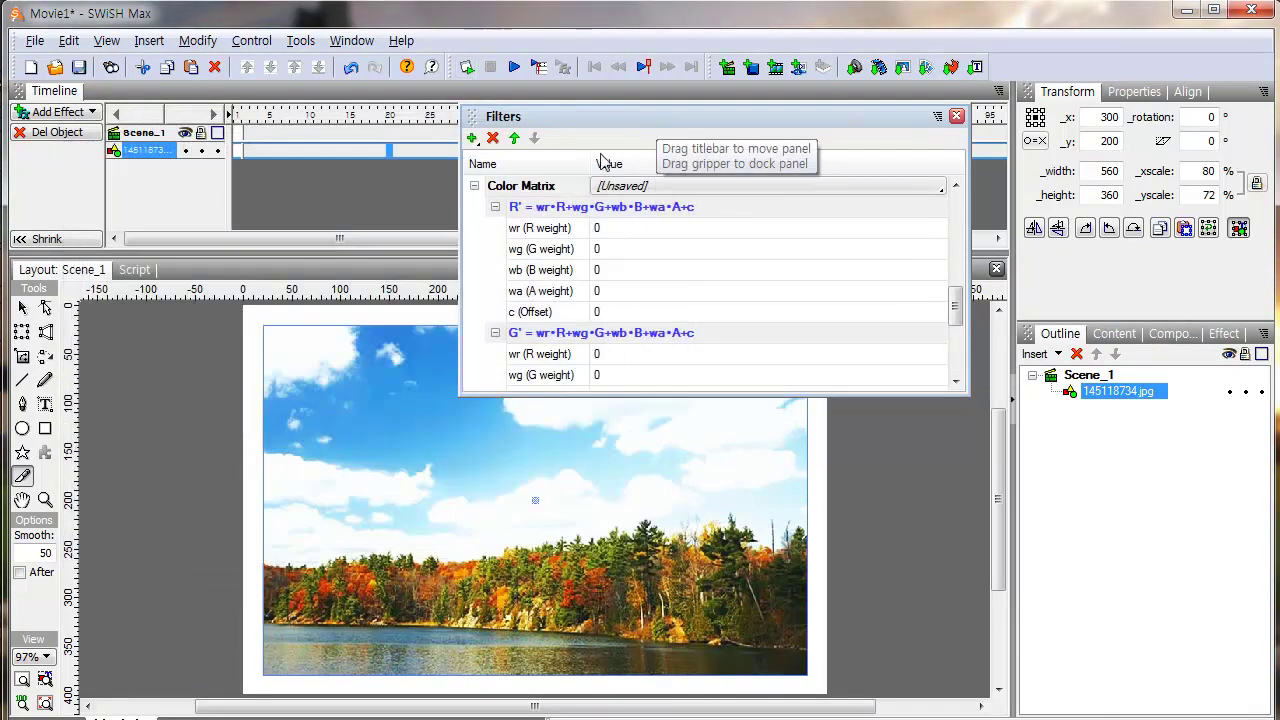
{"action": "left_click", "coordinate": [493, 139]}
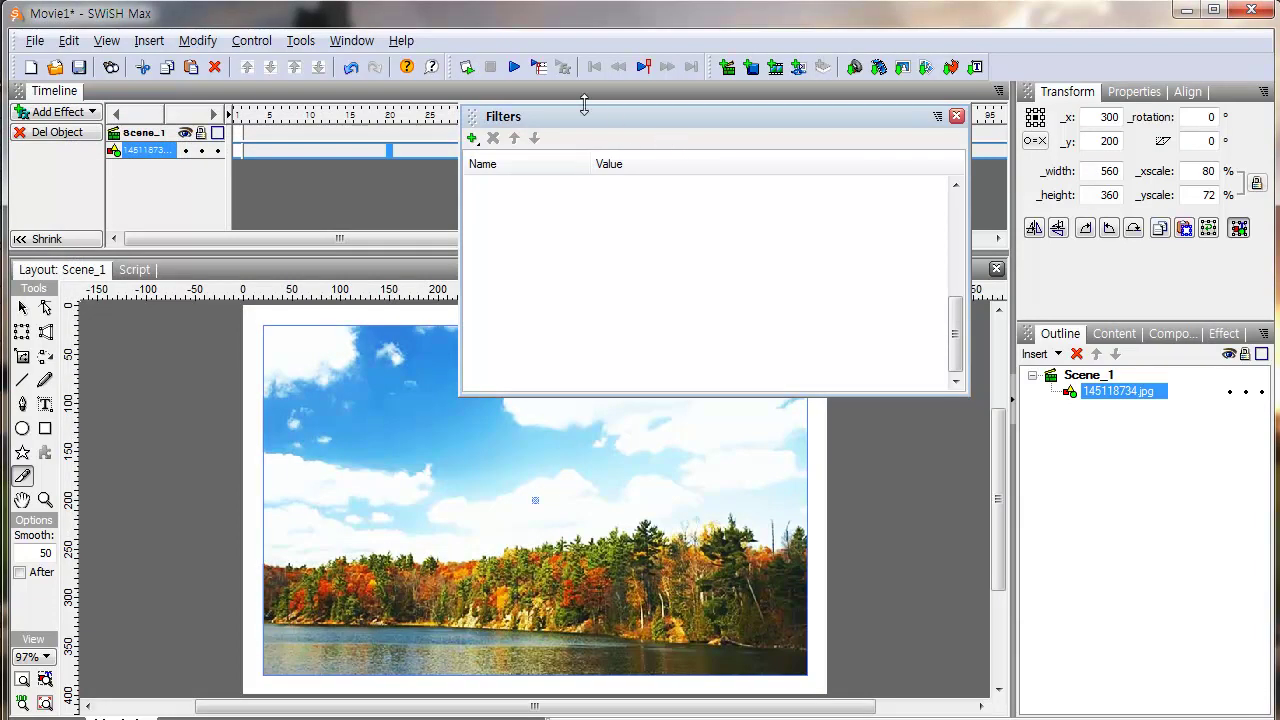
{"action": "left_click", "coordinate": [466, 68]}
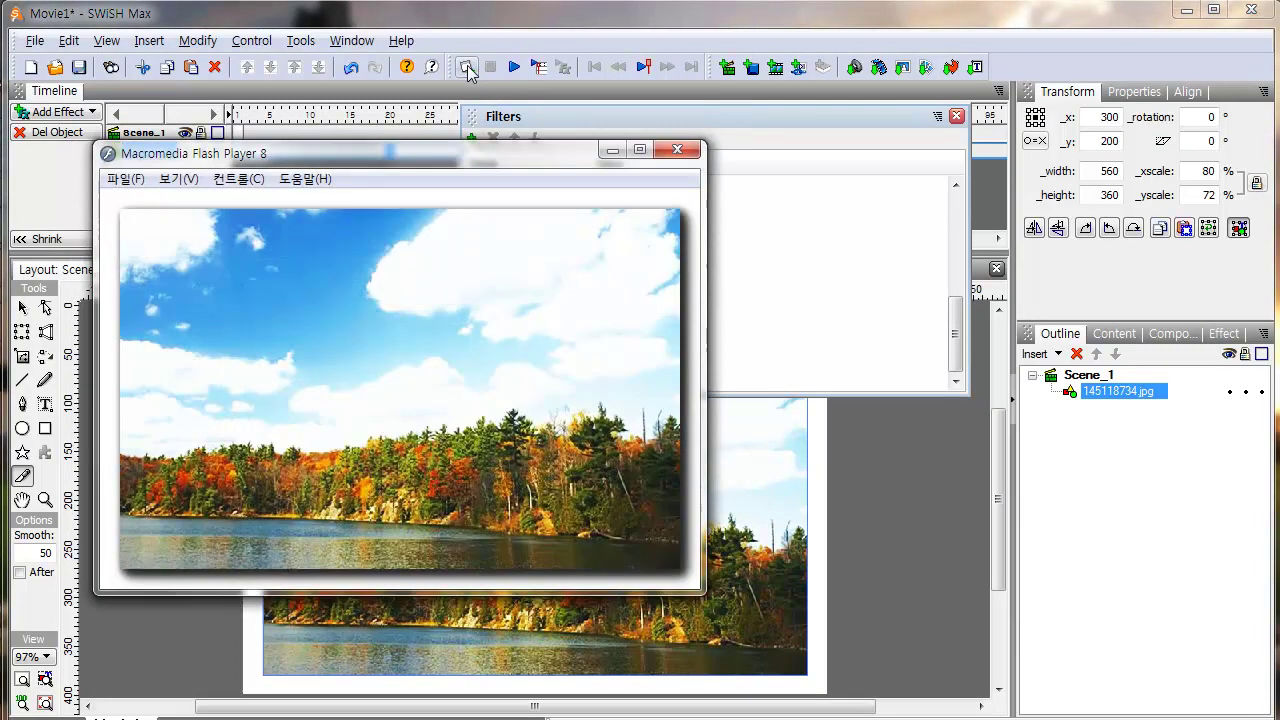